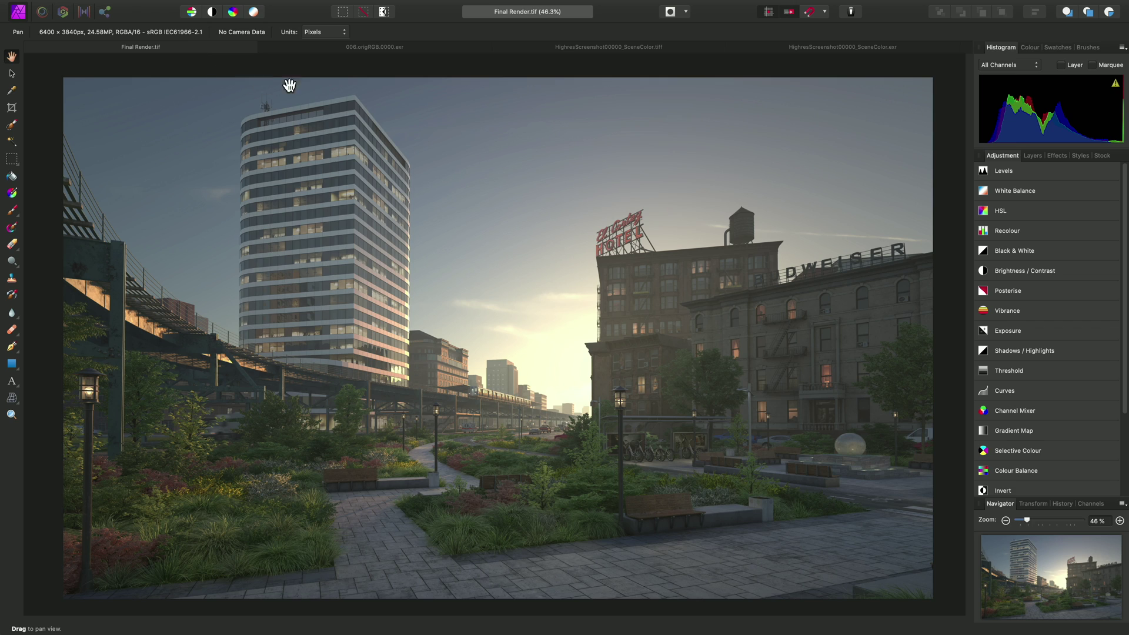
left_click(411, 48)
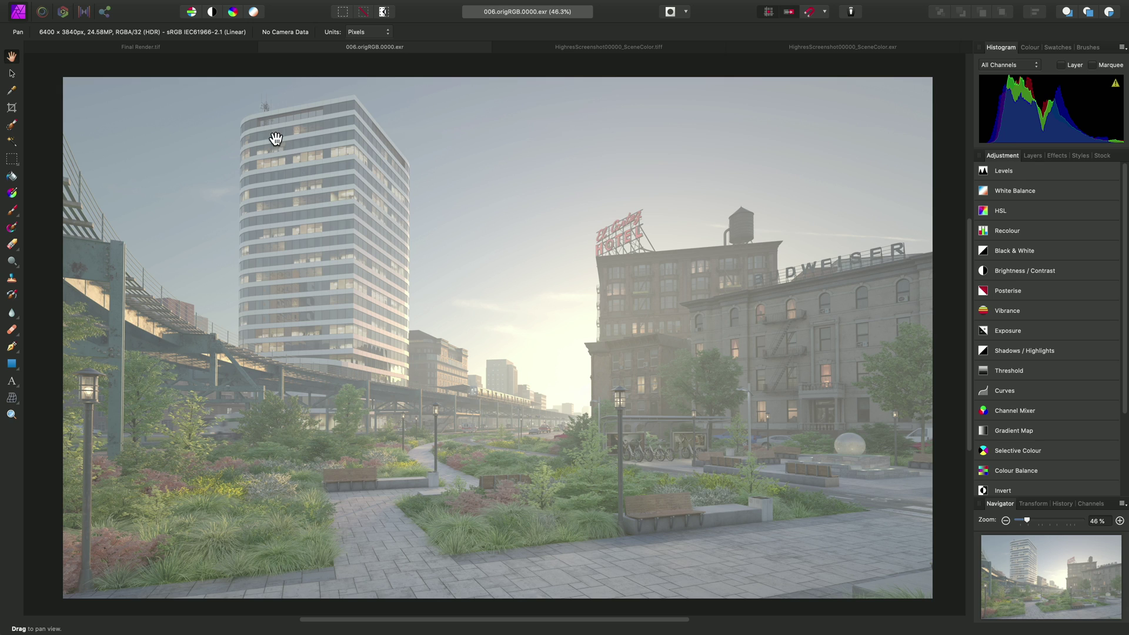
left_click(199, 47)
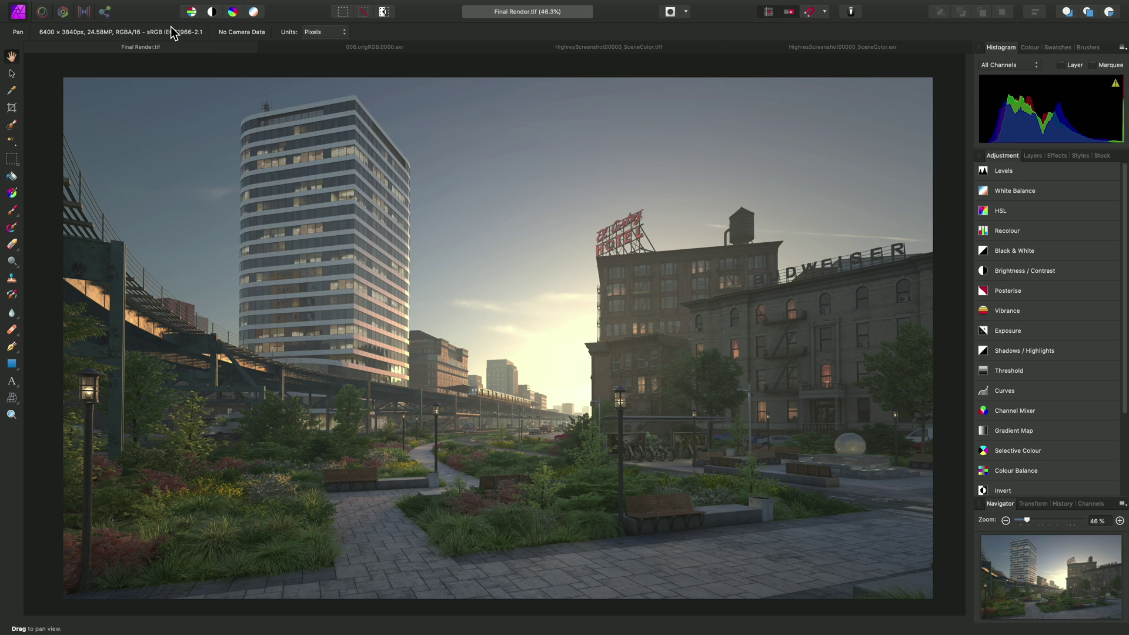
left_click(428, 47)
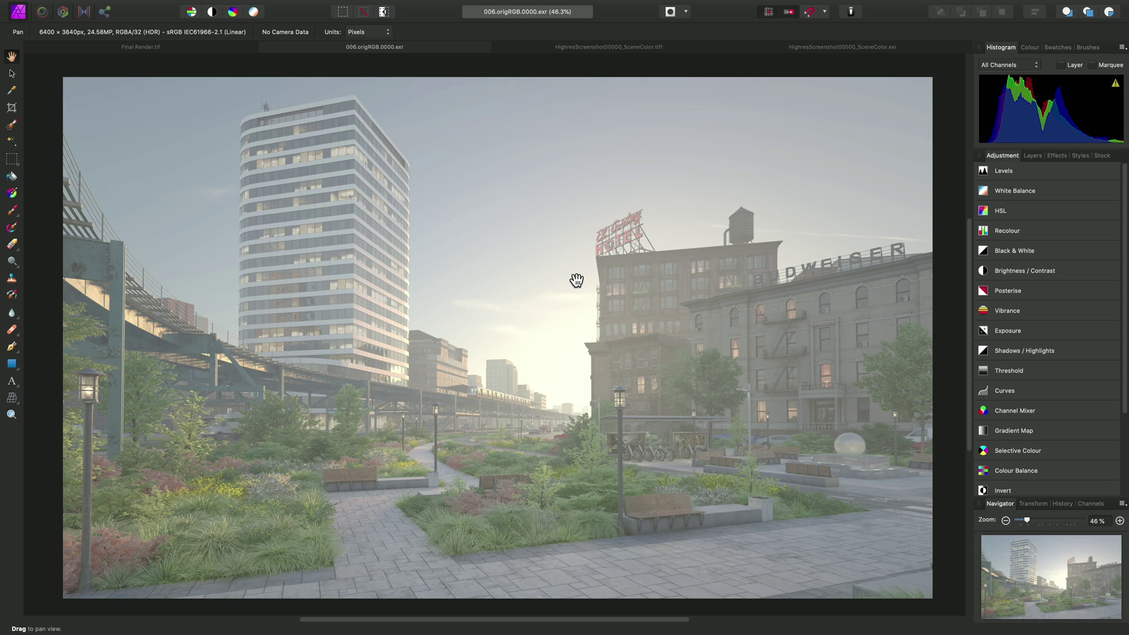
Show the EXR's 32-bit Preview panel with ICC Display Transform selected
mouse_move(330, 3)
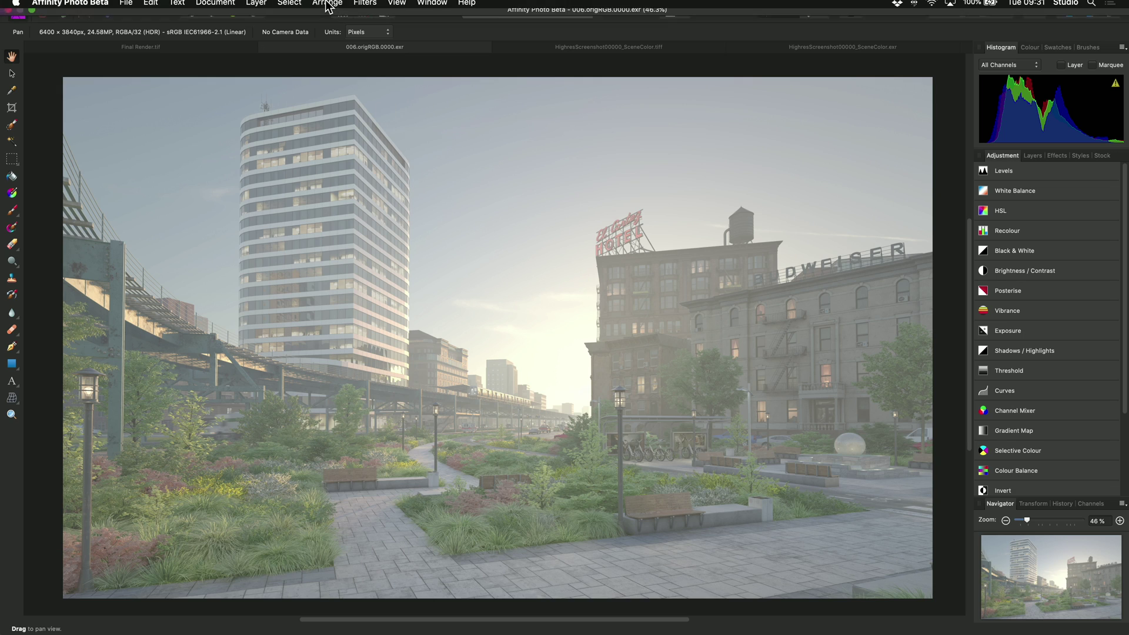
left_click(396, 7)
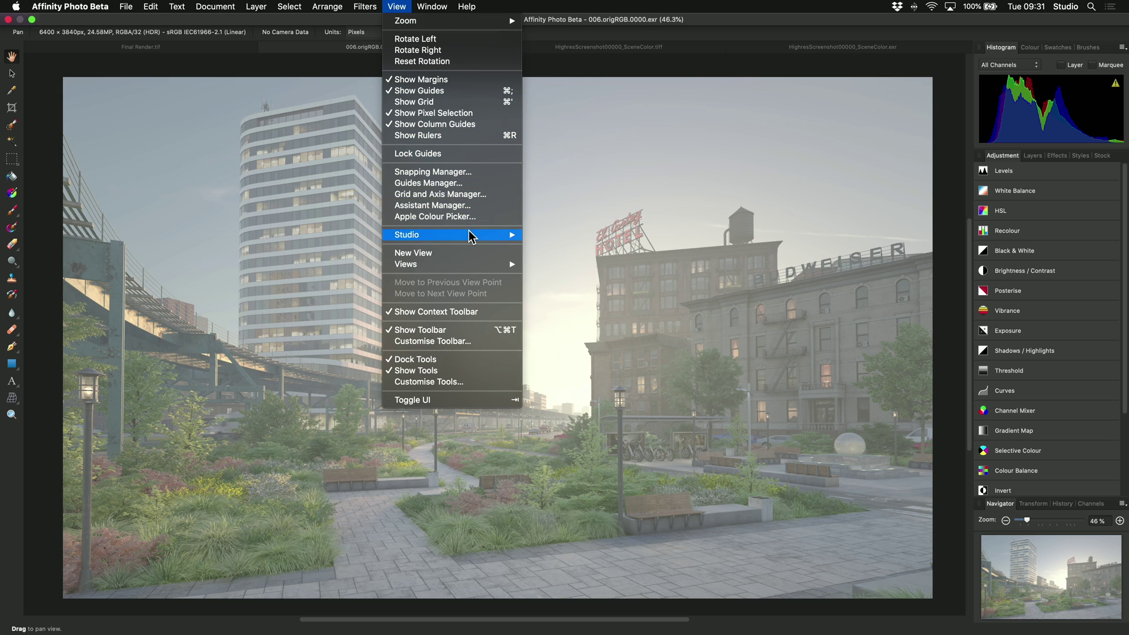
mouse_move(470, 235)
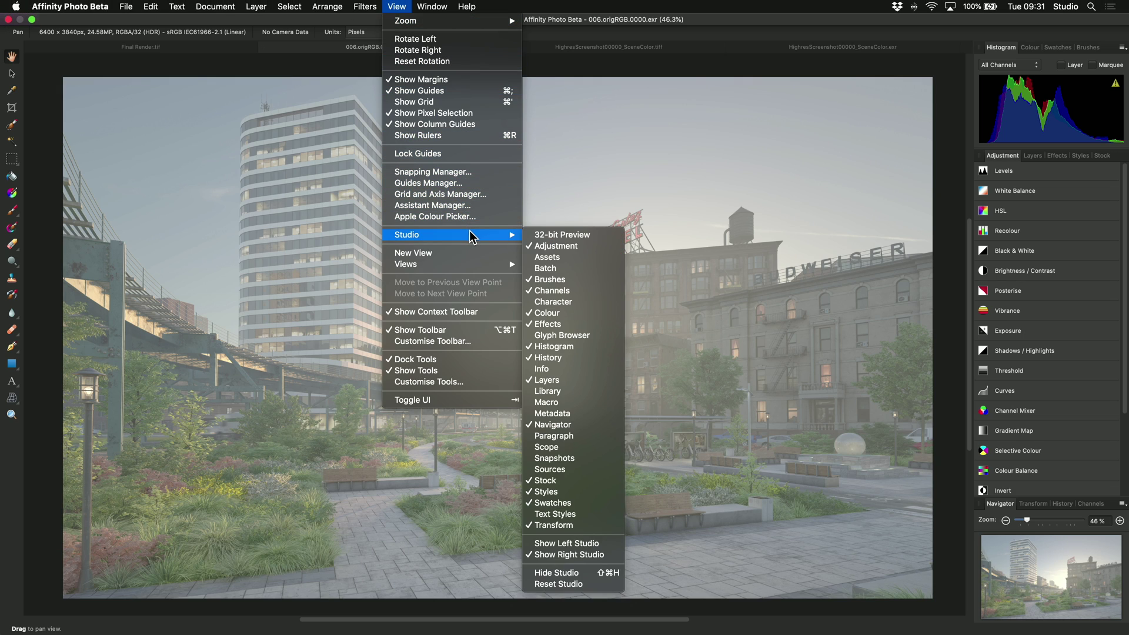
left_click(606, 237)
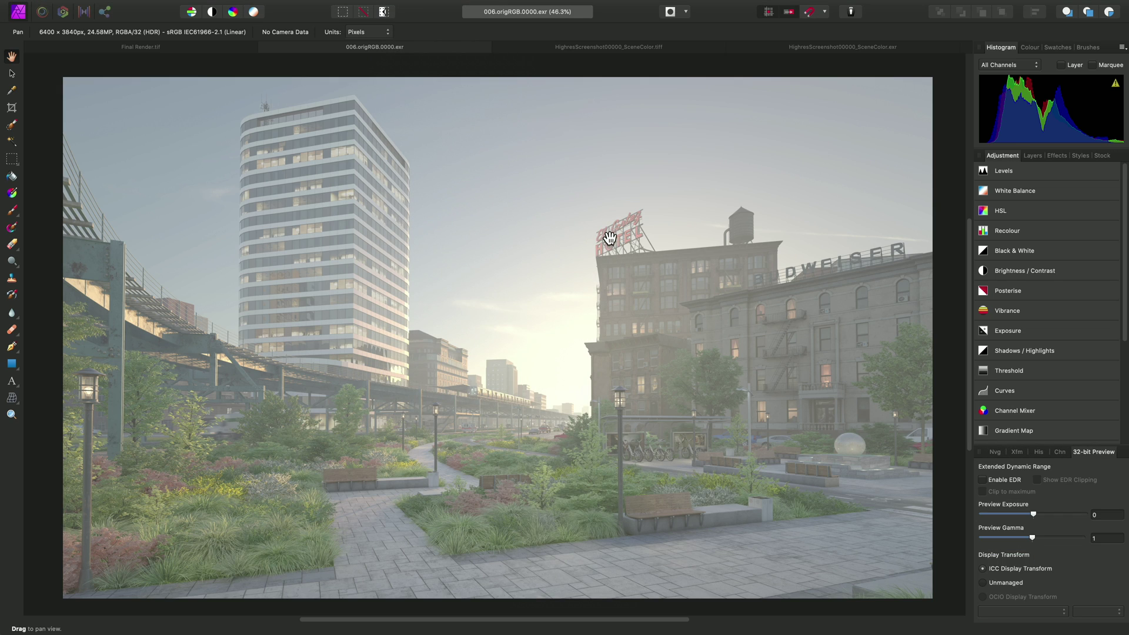
left_click(994, 569)
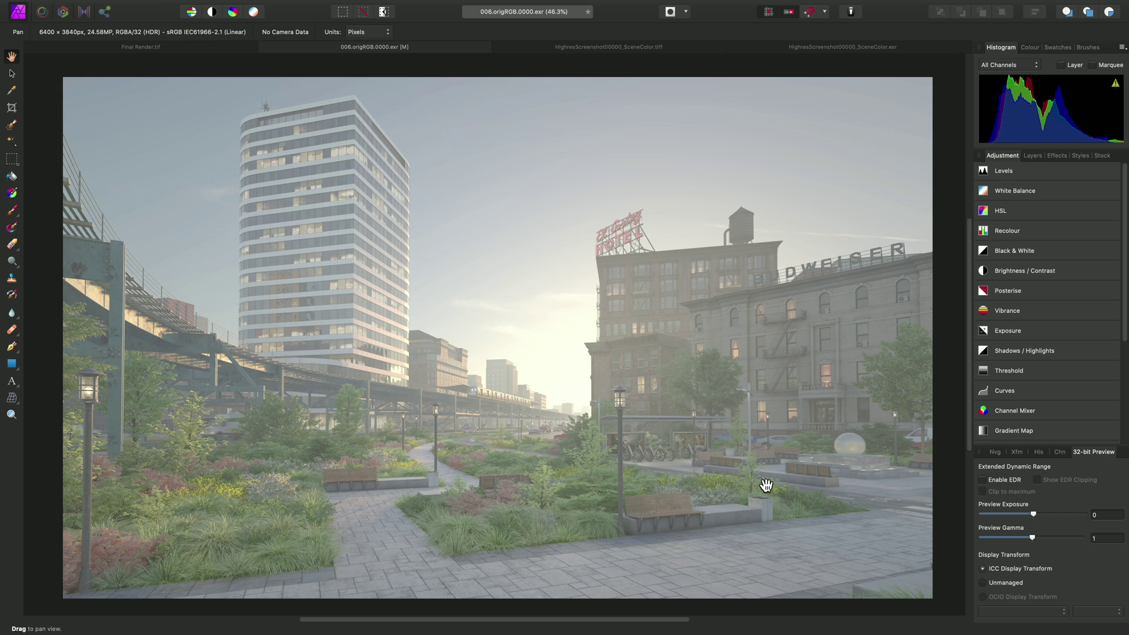
Compare Unmanaged against ICC display transform and the TIFF, then show the EXR's RGB and A layers
left_click(1012, 588)
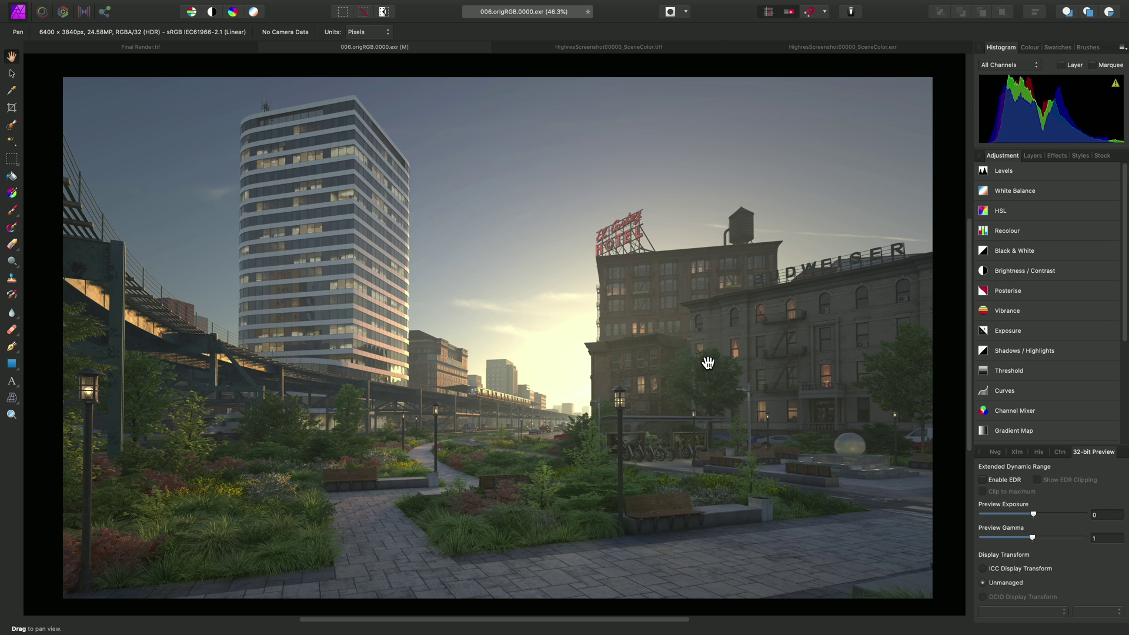
left_click(1014, 569)
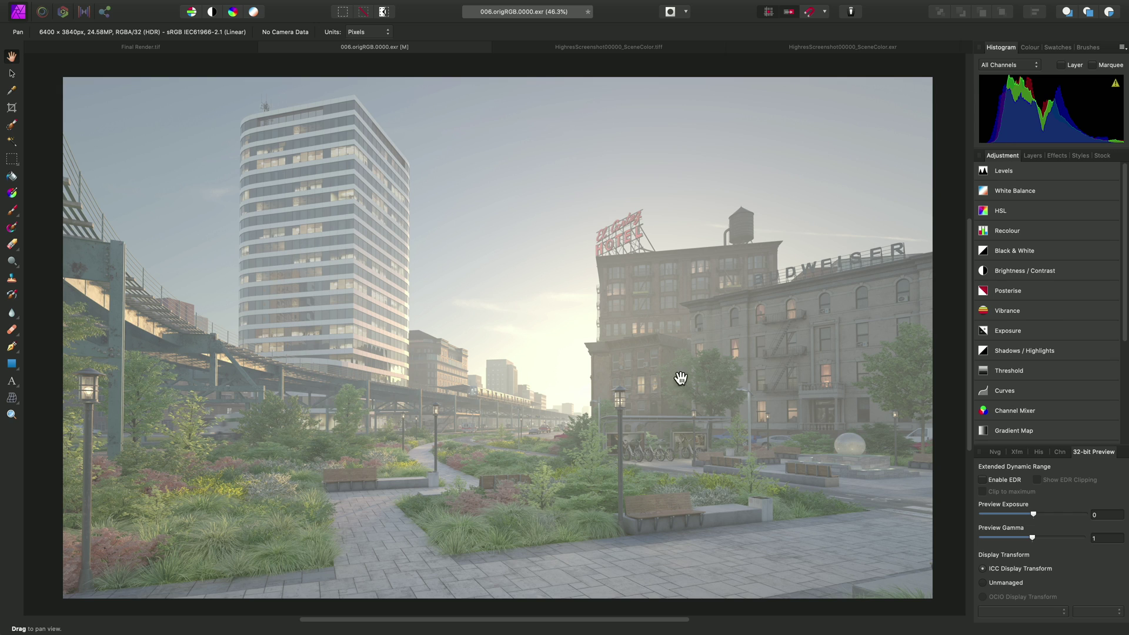
left_click(230, 49)
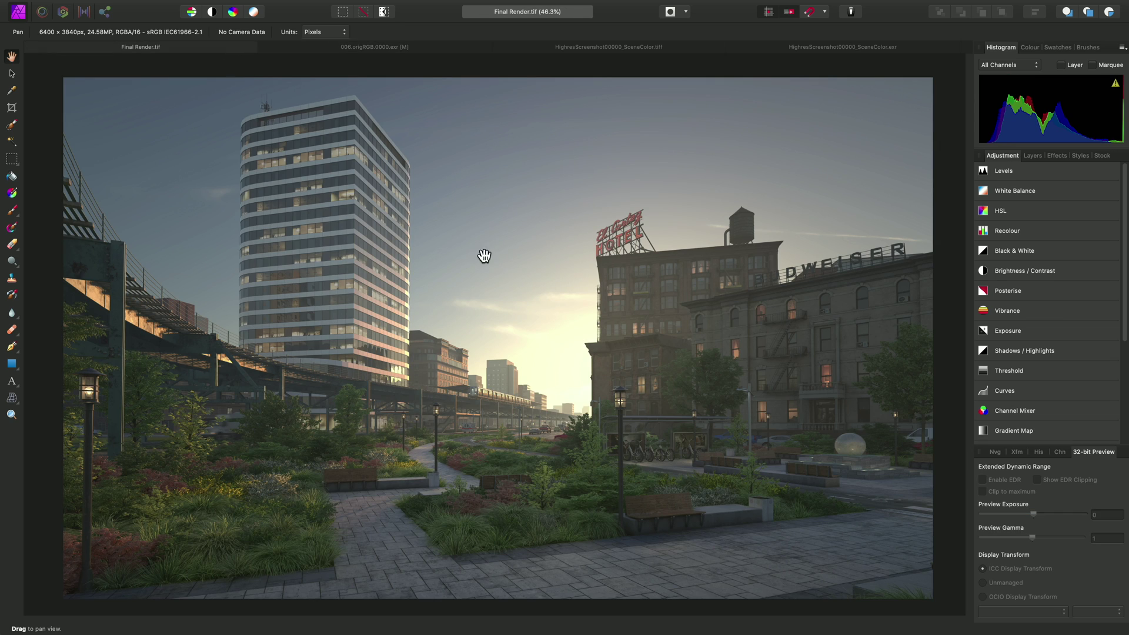
left_click(369, 47)
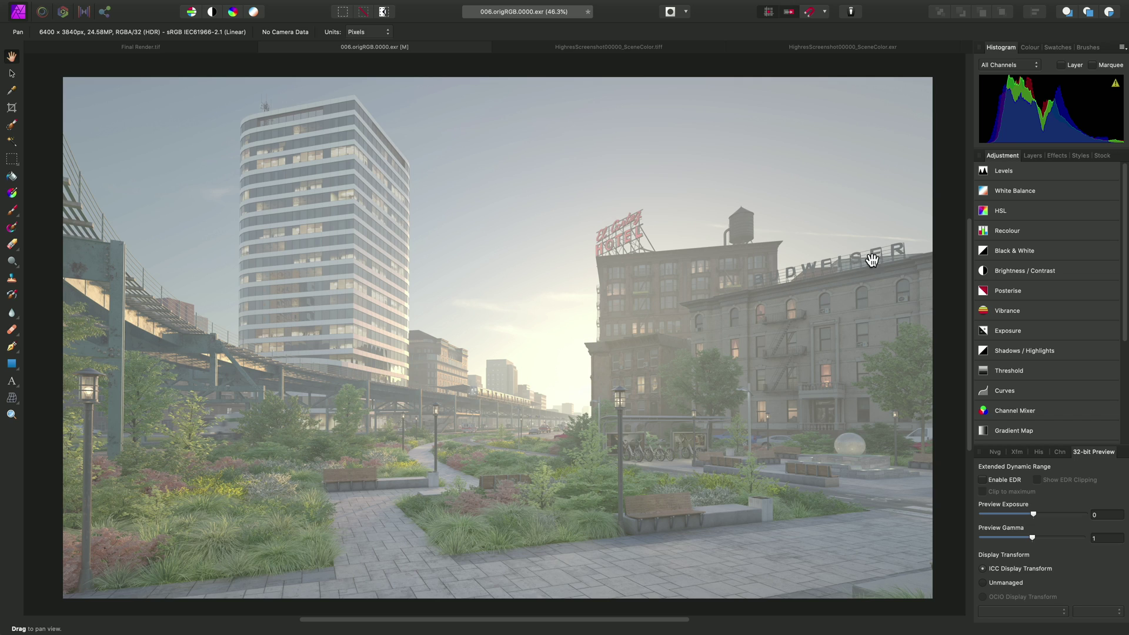
left_click(1031, 157)
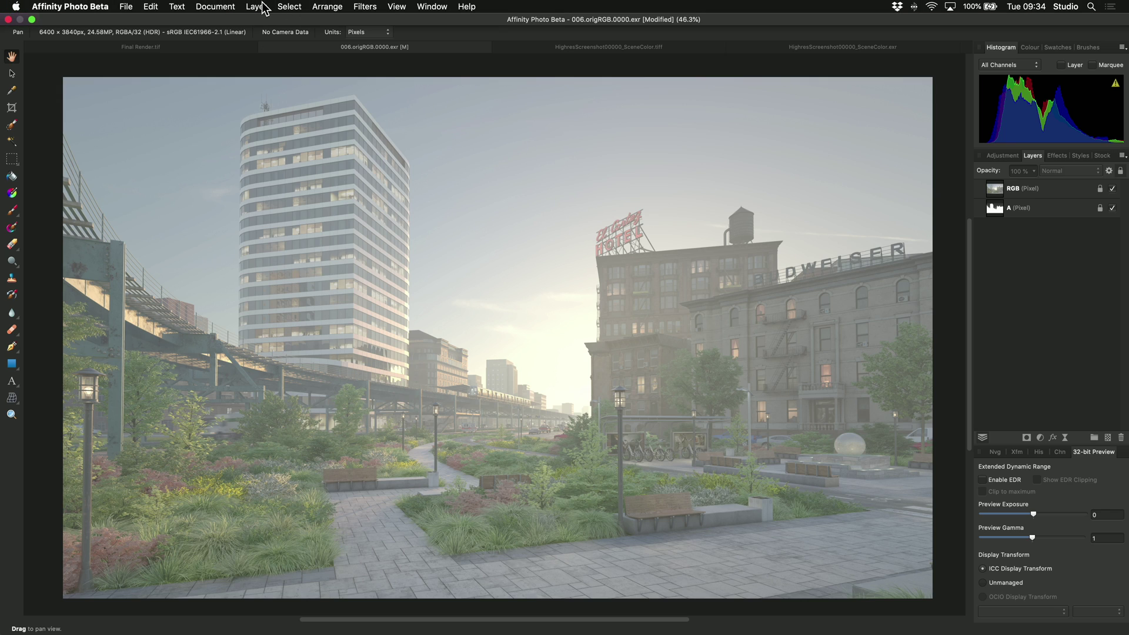
Add a Colours > Procedural Texture live filter layer, then move its dialog higher and enlarge it
left_click(263, 7)
mouse_move(317, 145)
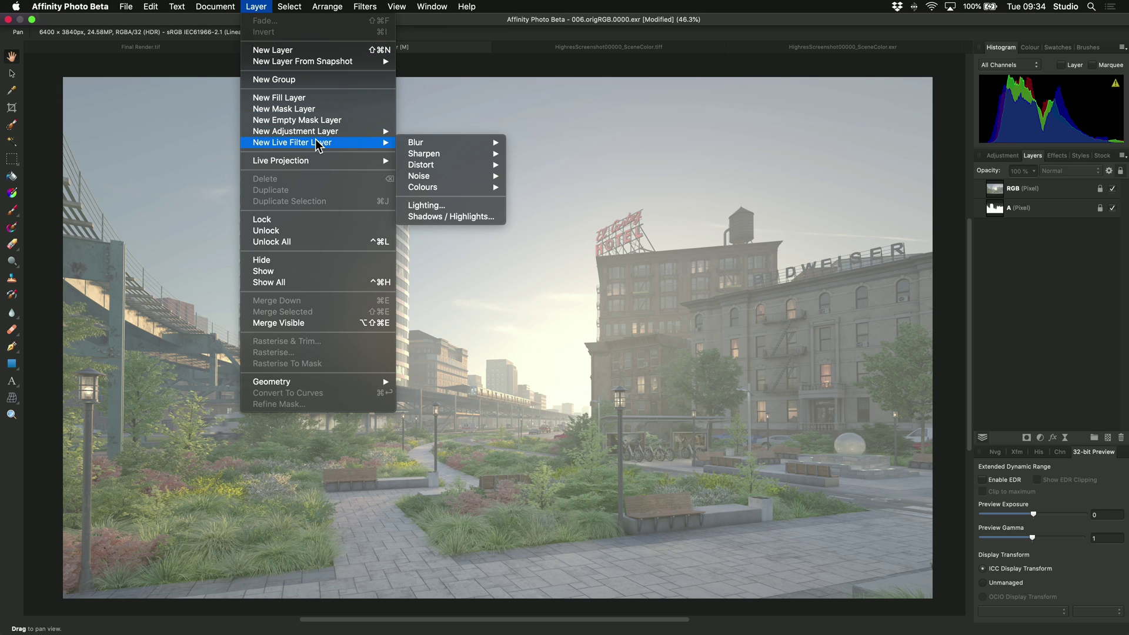
mouse_move(461, 188)
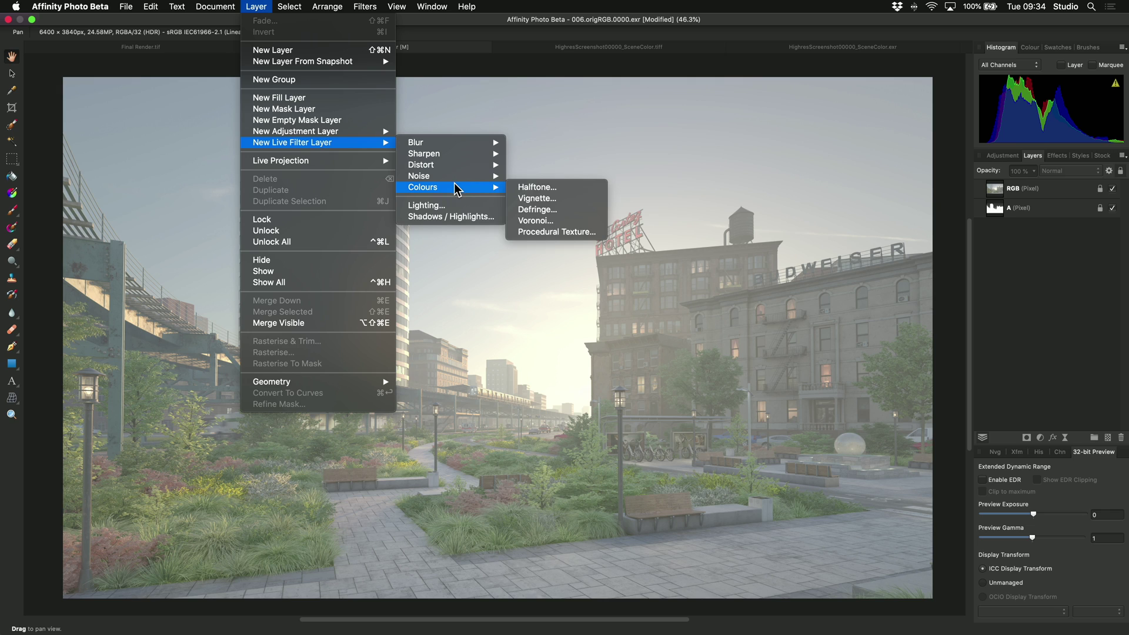
left_click(573, 233)
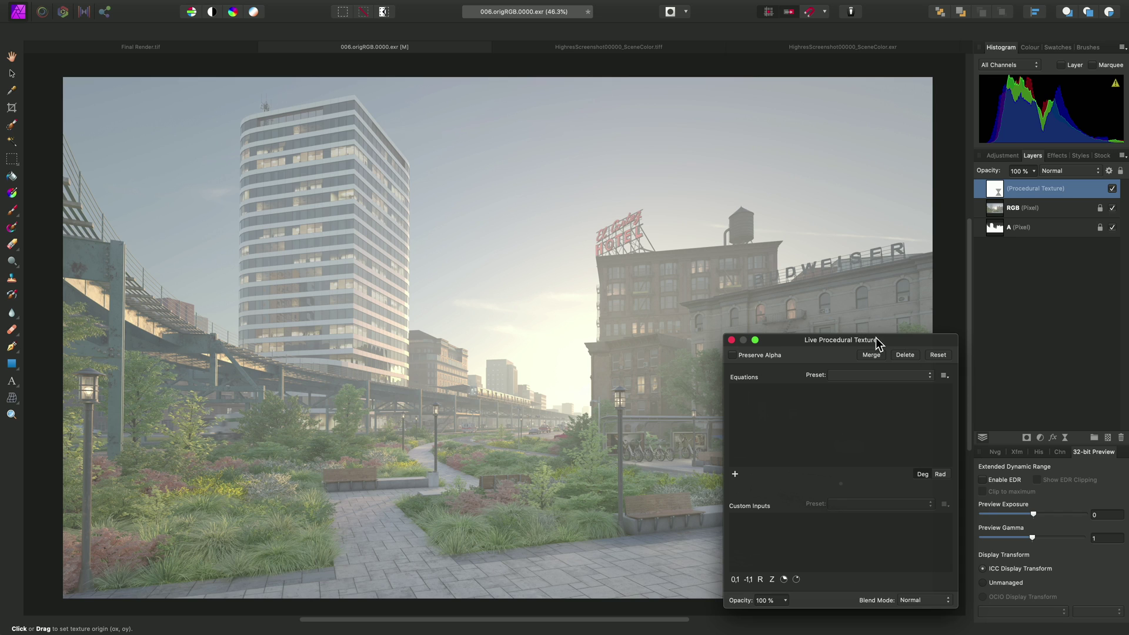
left_click_drag(915, 341, 839, 115)
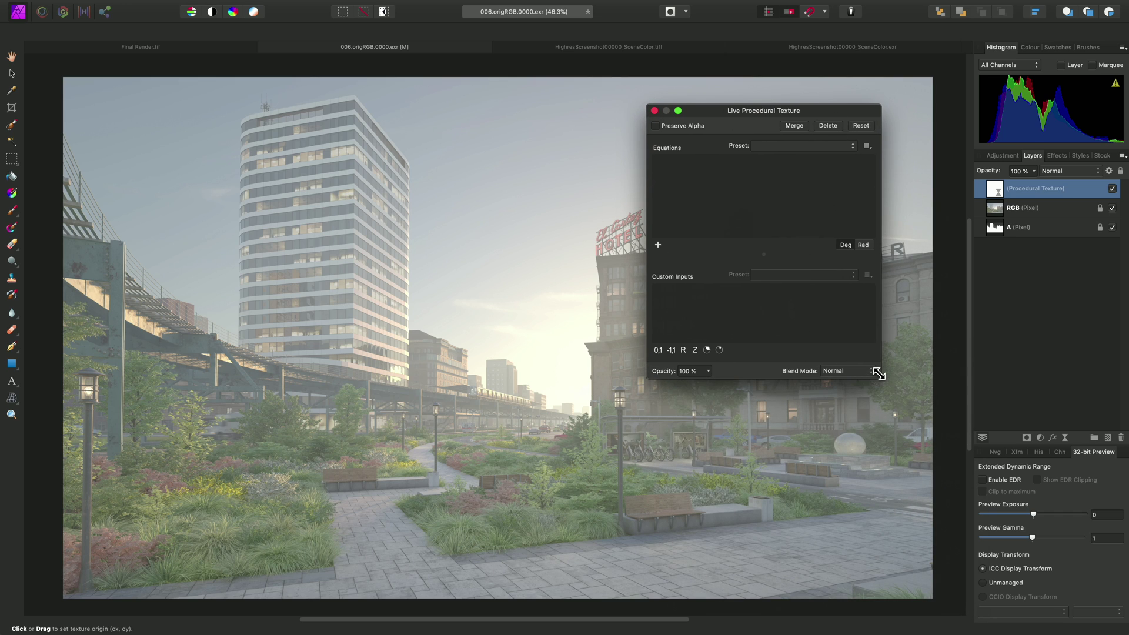
left_click_drag(879, 377, 894, 498)
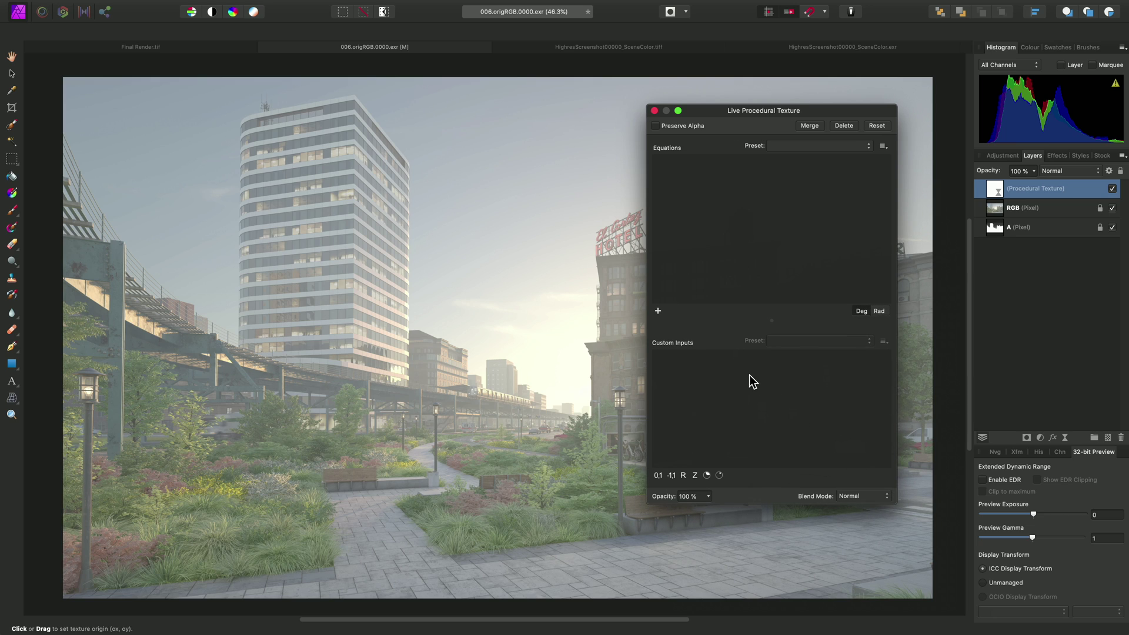
Add three Procedural Texture equation rows, one each for the R, G and B channels
left_click(657, 313)
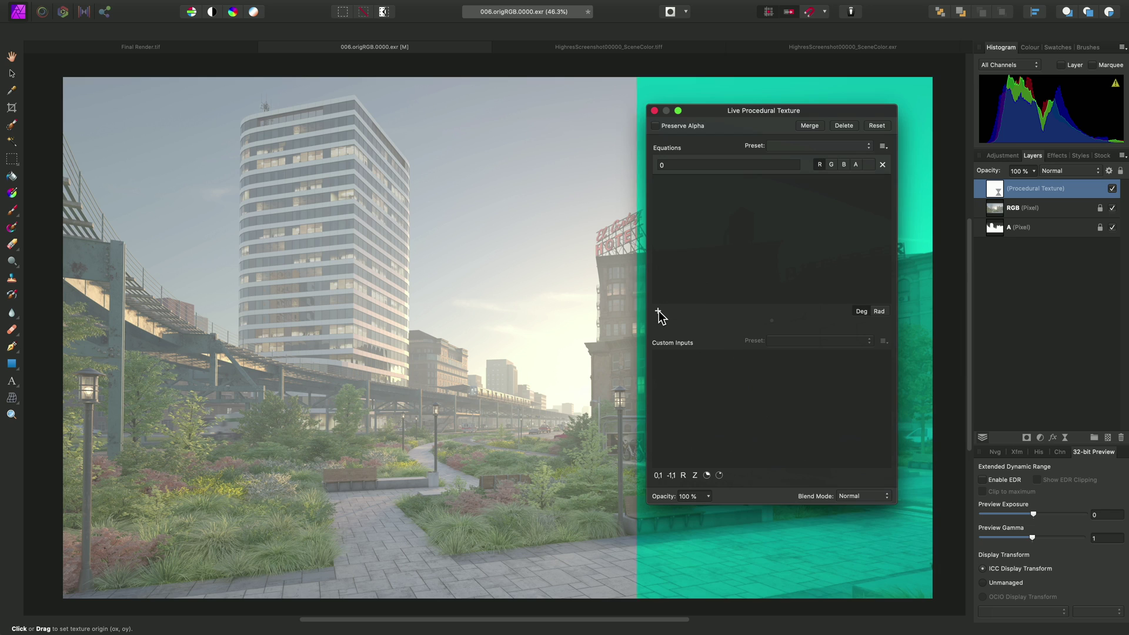
left_click(658, 312)
left_click(658, 313)
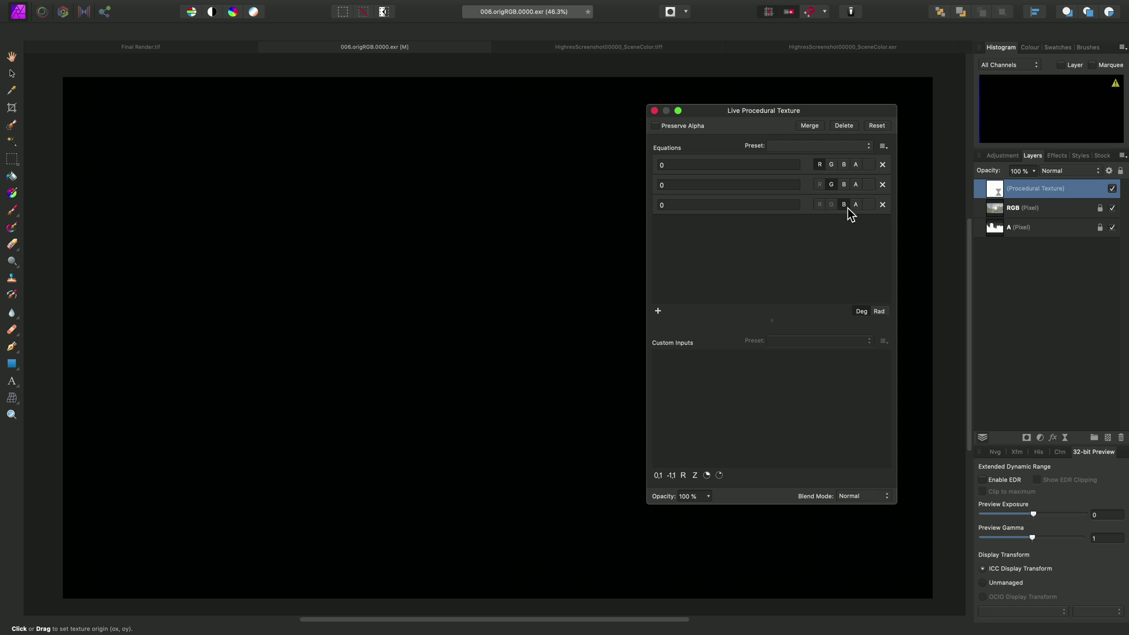
left_click(682, 164)
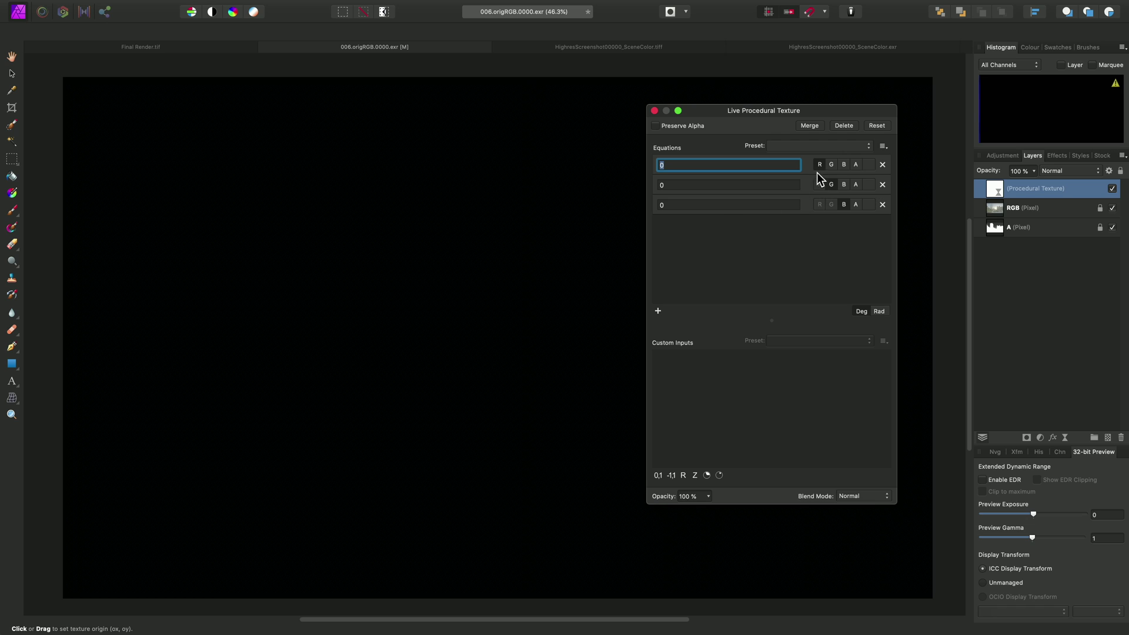
Enter the equations R^2.2, G^2.2 and B^2.2 for the red, green and blue channels
type("R^2.2")
left_click(664, 165)
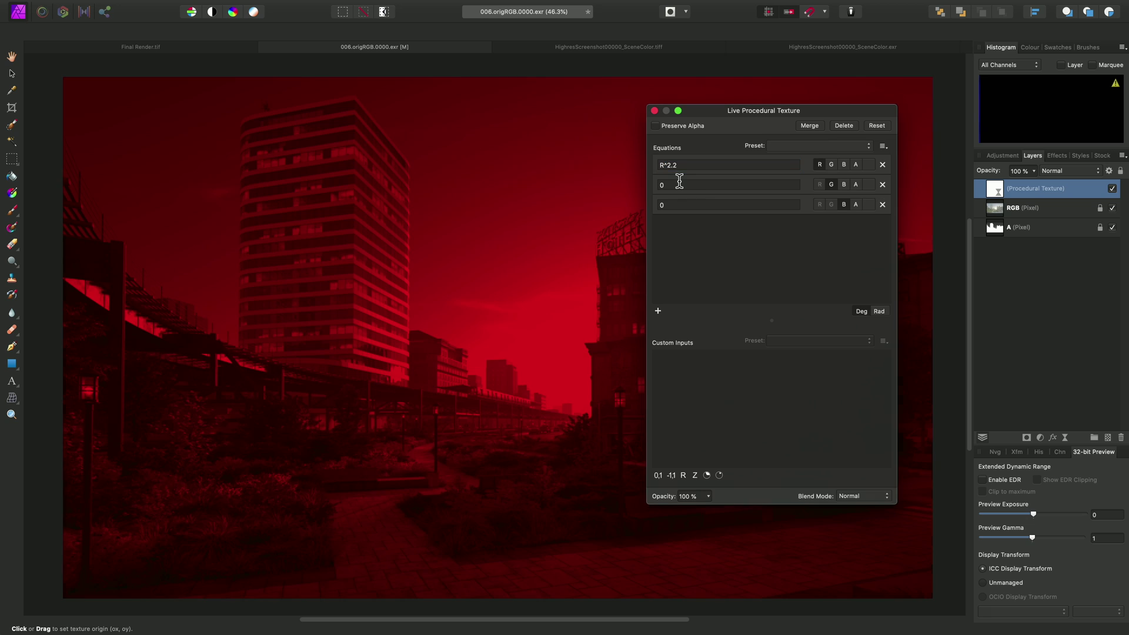
left_click(691, 184)
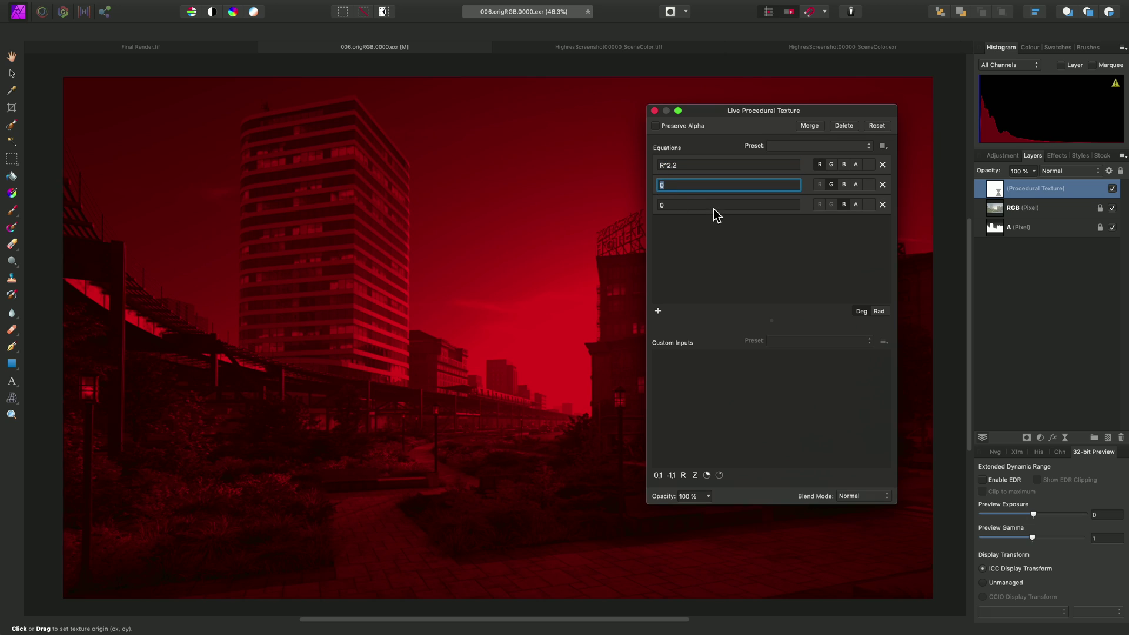
type("G^2.2")
key("Return")
left_click(656, 206)
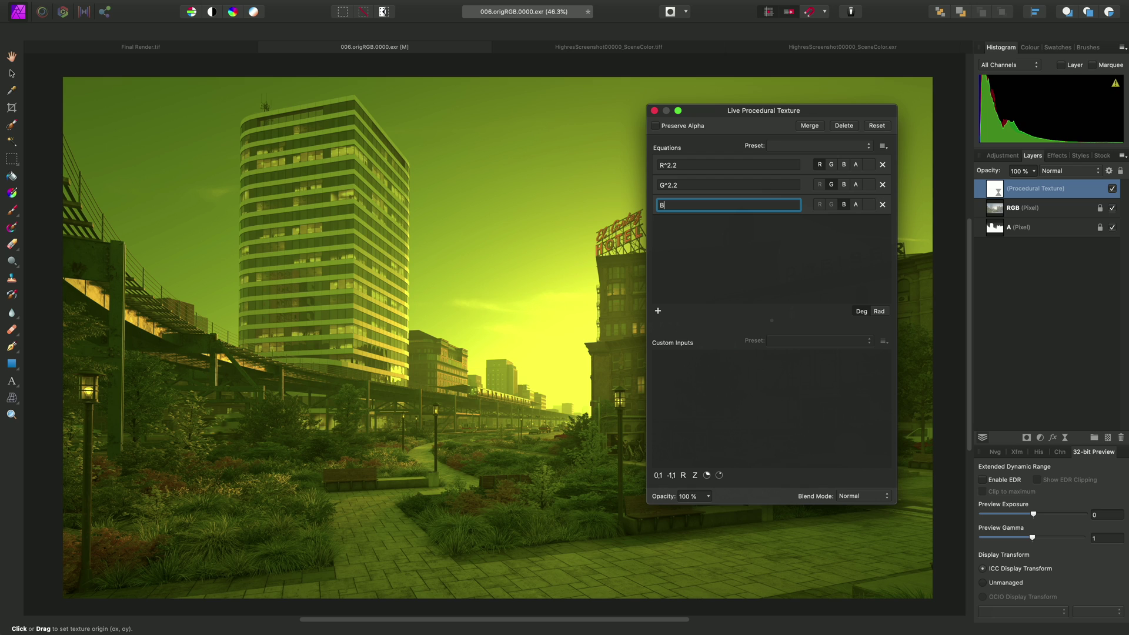
type("B^2.2")
key("Return")
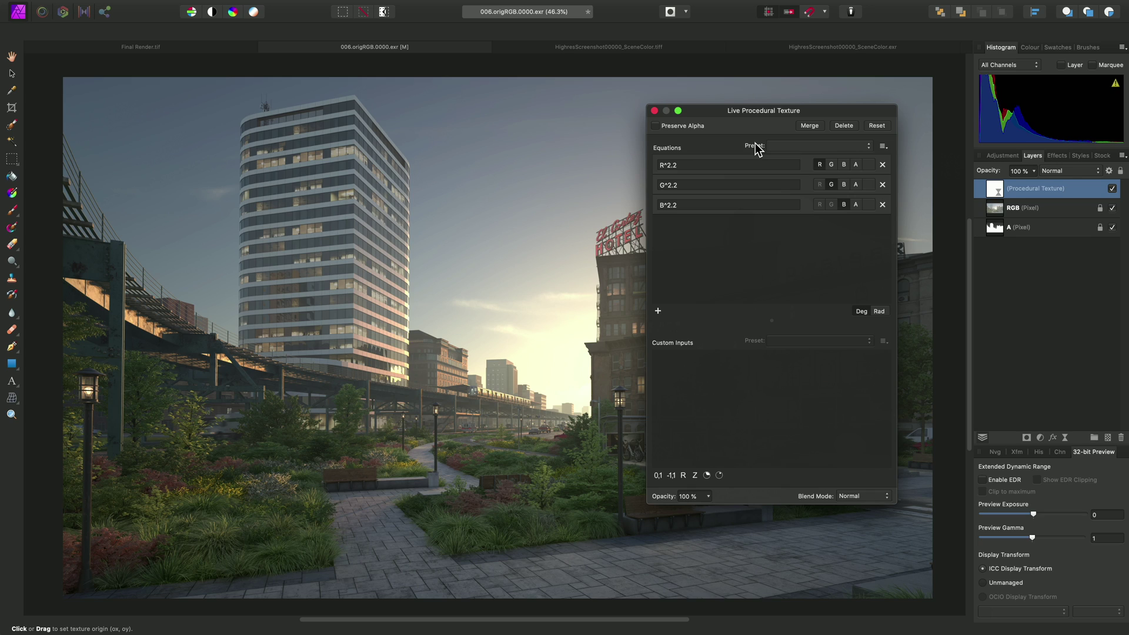
left_click(883, 148)
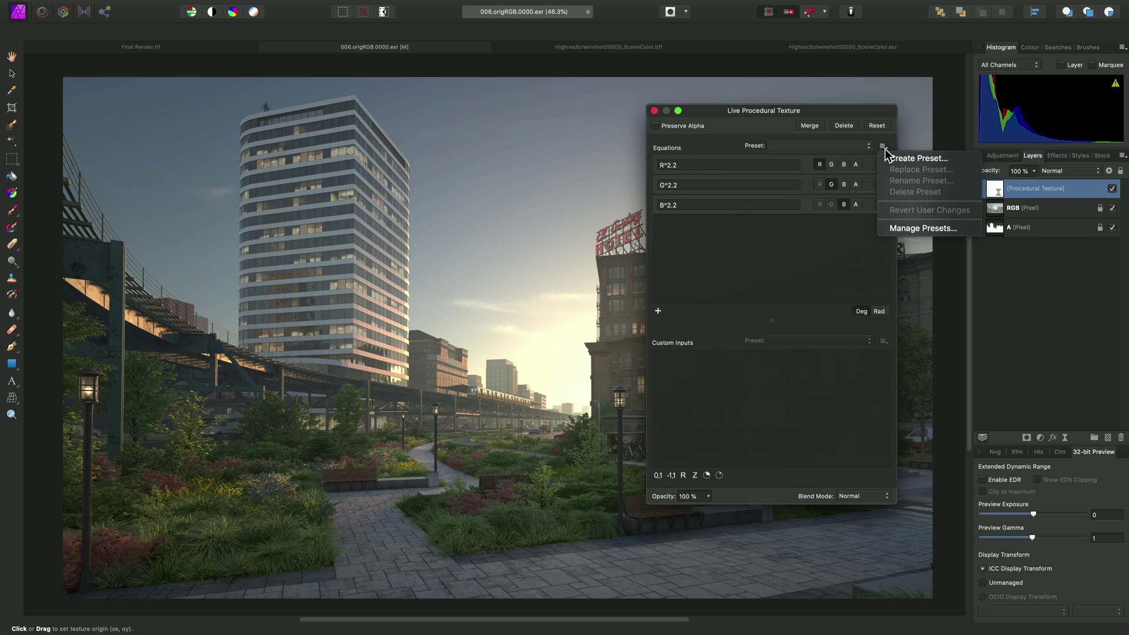
Create a procedural texture preset category named '32-bit' in the preset manager
left_click(952, 233)
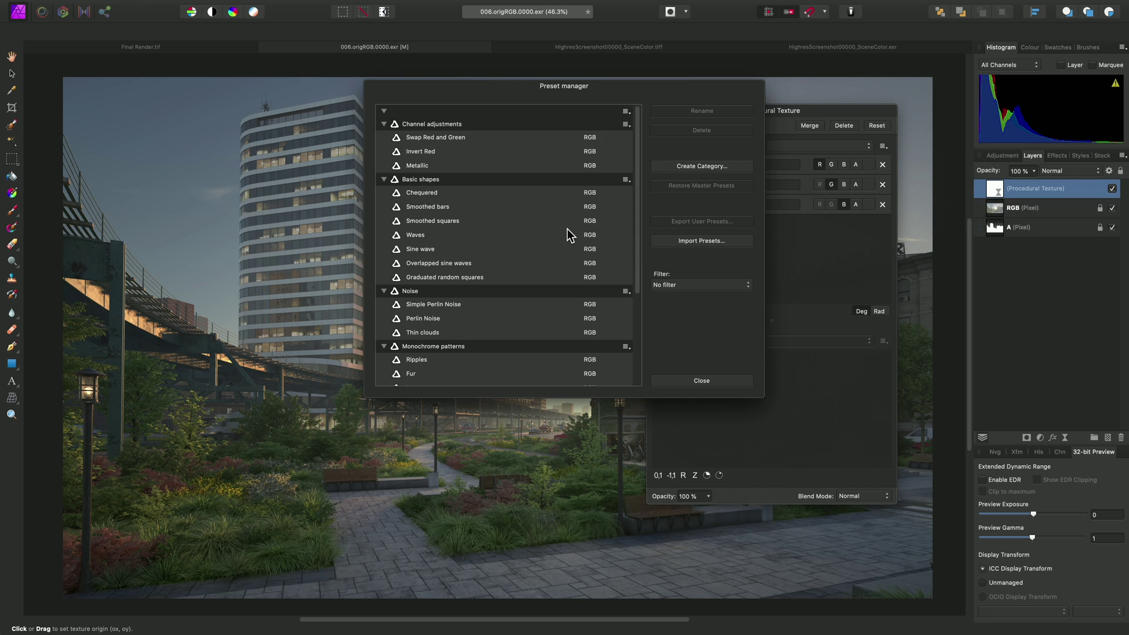
left_click(742, 167)
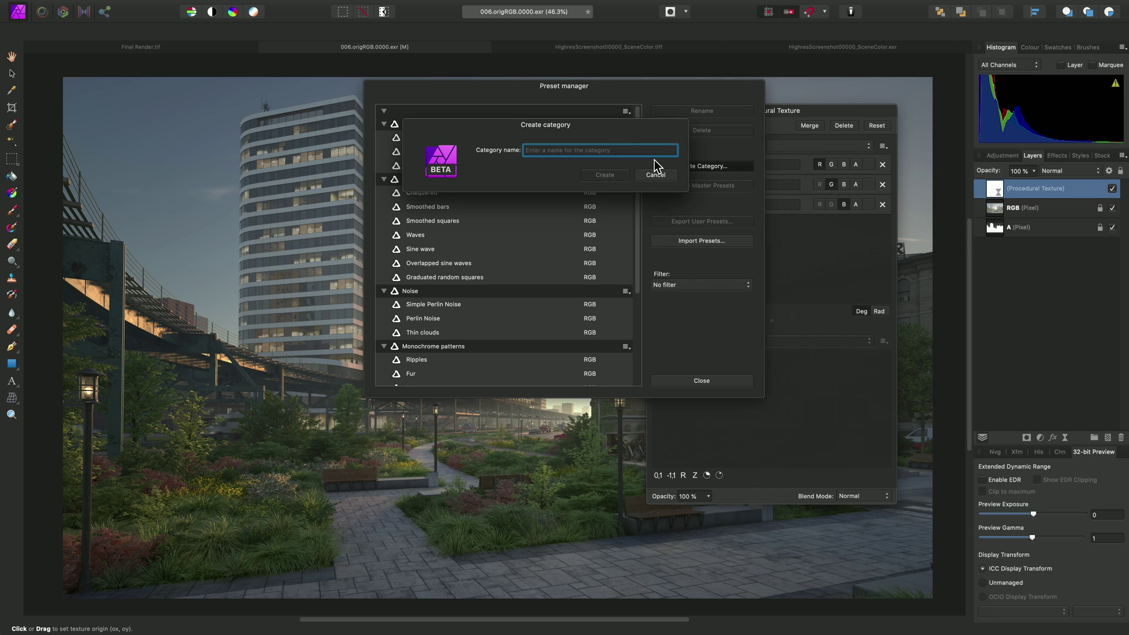
type("32-bit")
left_click(612, 175)
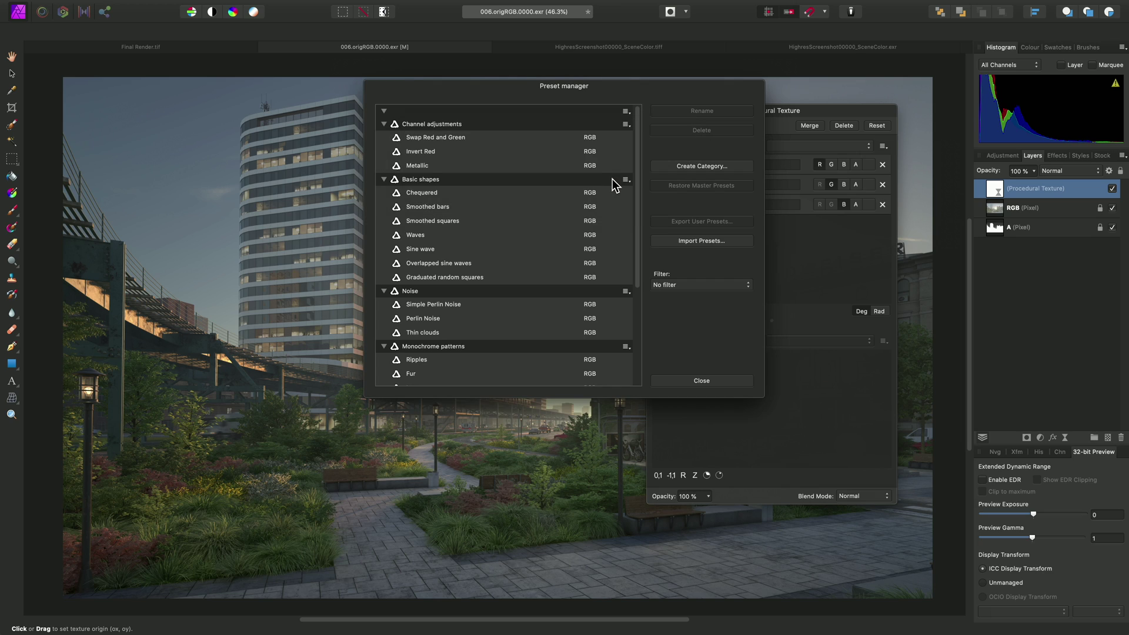
Save the equations as the 'Linear Transform Correction' preset under the 32-bit category
left_click(701, 381)
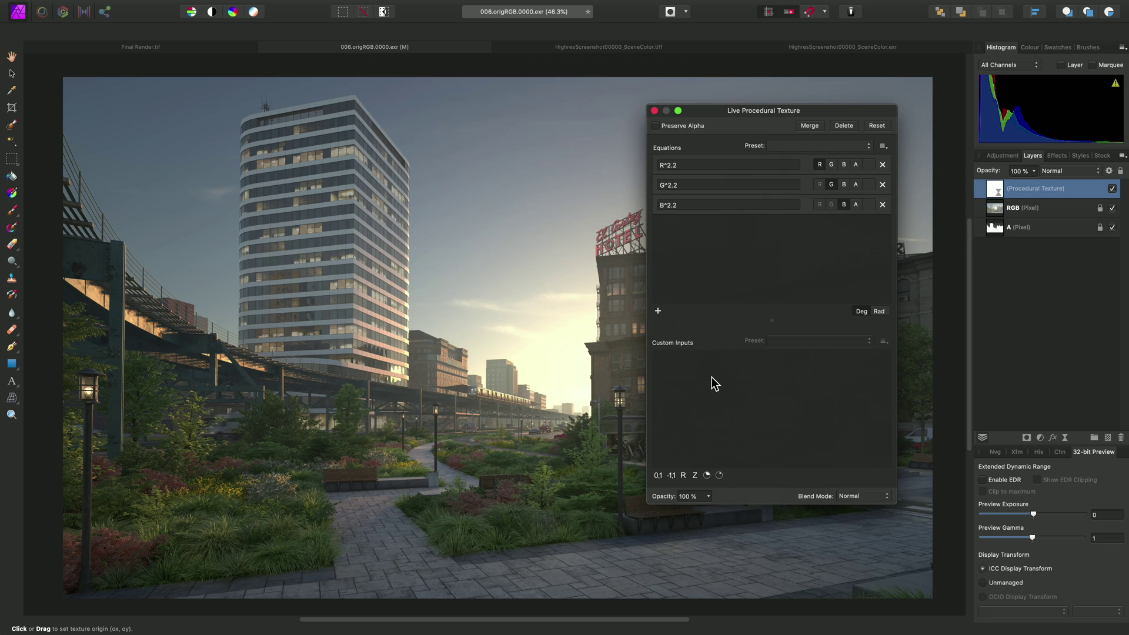
left_click(883, 147)
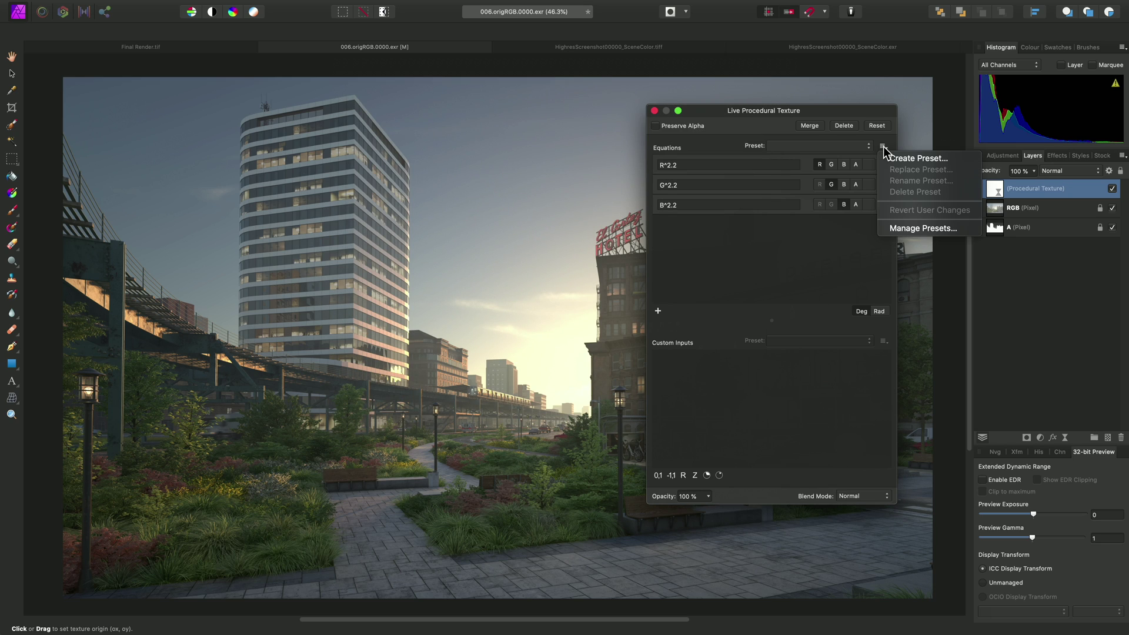
left_click(951, 160)
left_click(595, 185)
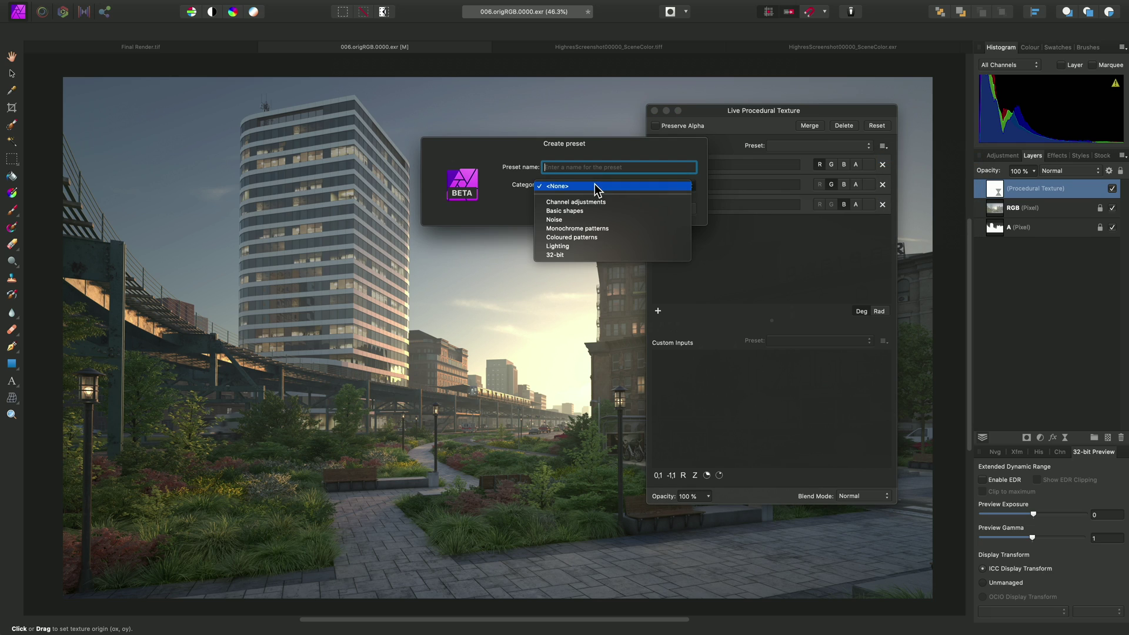
left_click(577, 255)
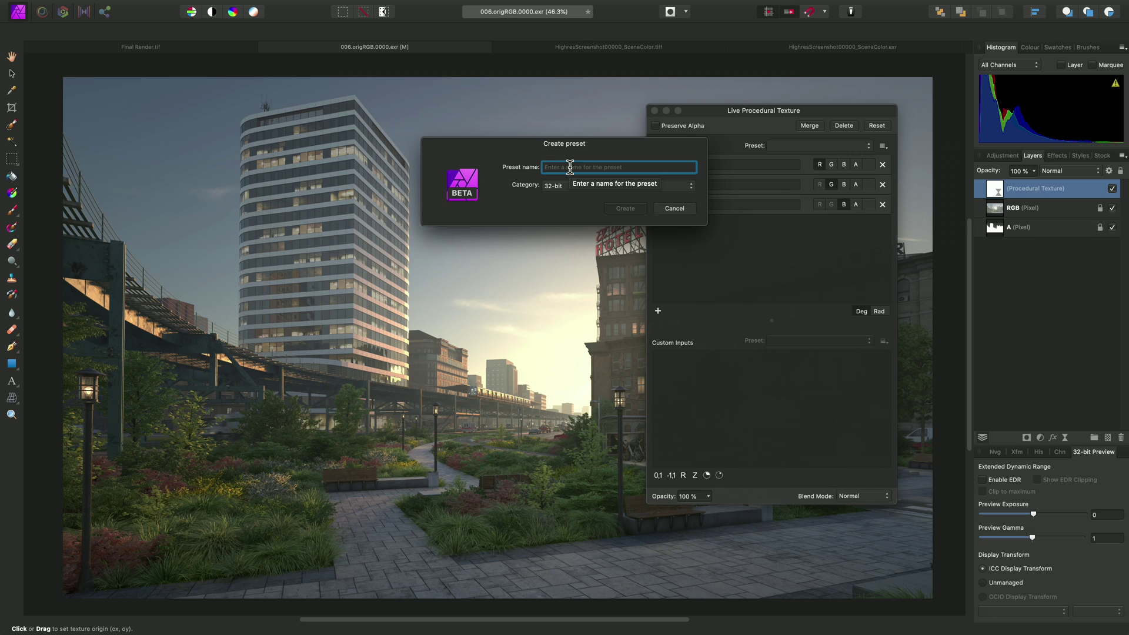
type("Linear Transform")
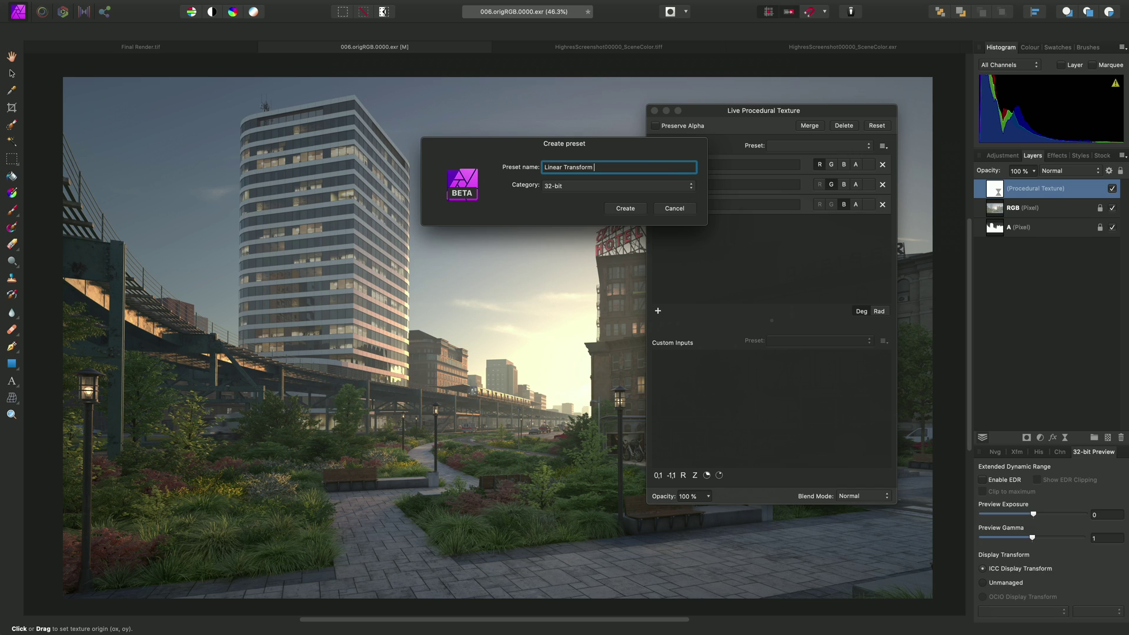
type(" Correction")
left_click(639, 211)
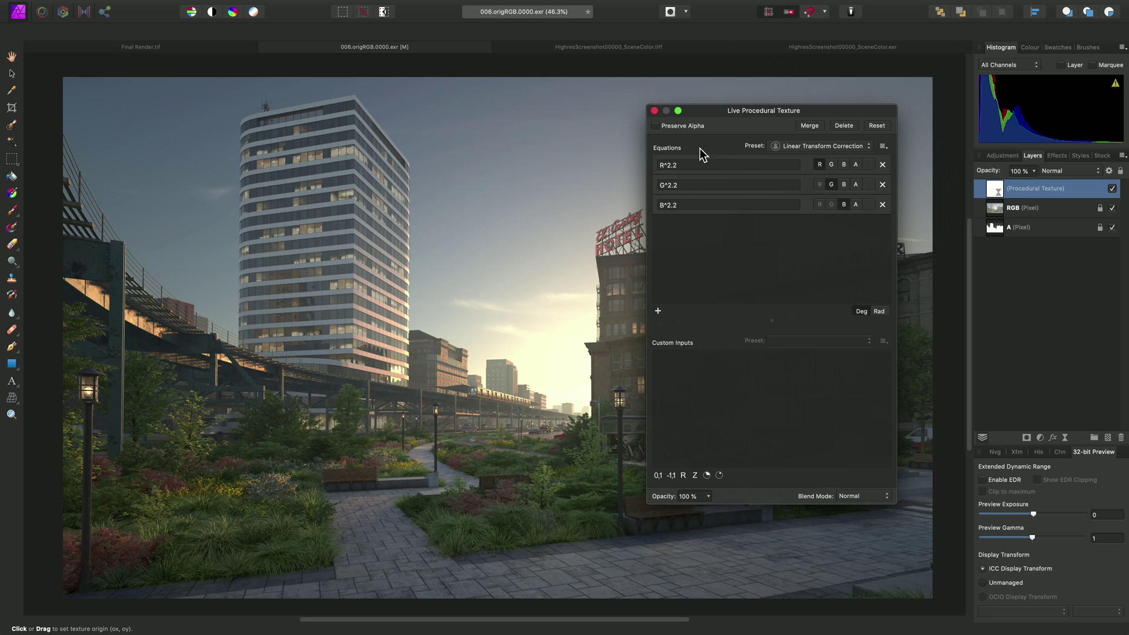
Close the equations dialog and switch, via the TIFF, to HighresScreenshot00000_SceneColor.exr
left_click(655, 111)
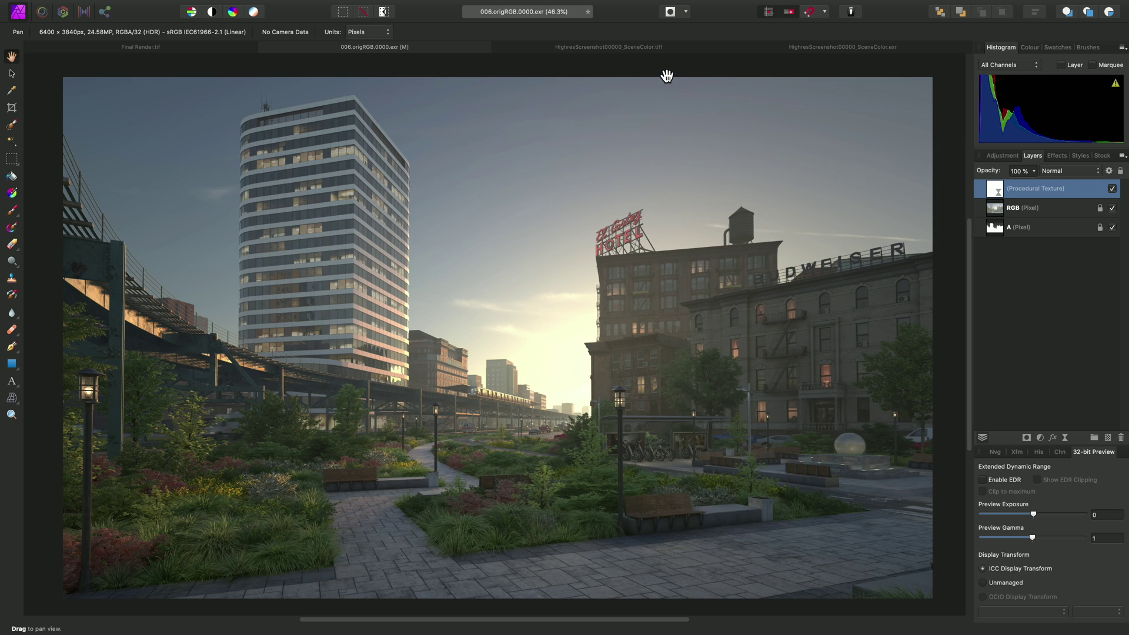
left_click(669, 50)
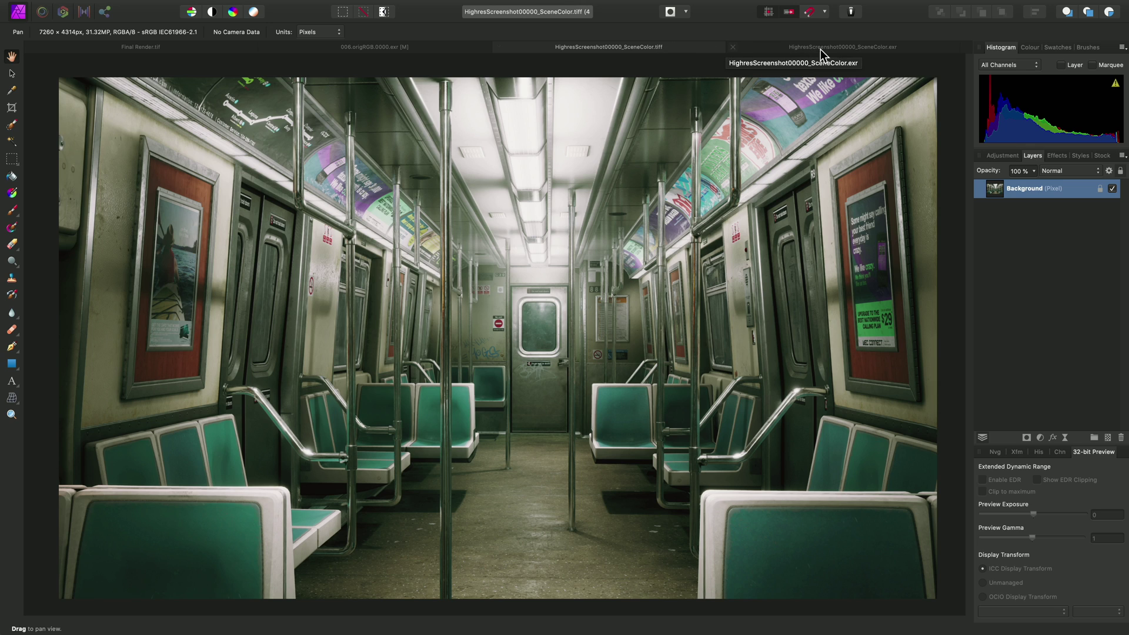
left_click(909, 47)
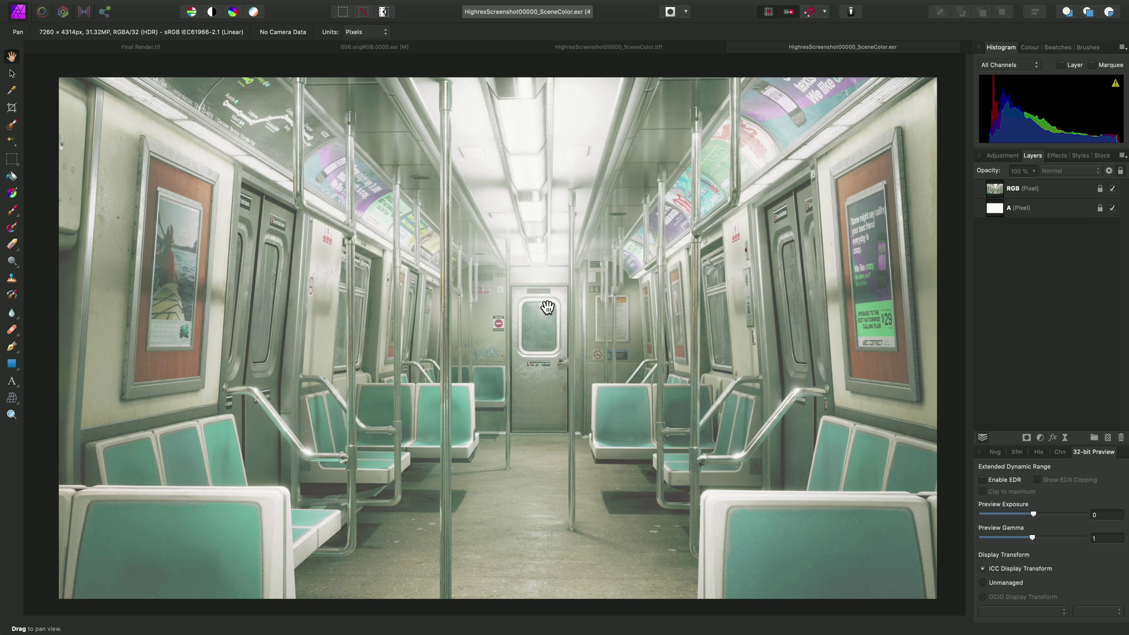
Select the subway render's RGB layer and add a Procedural Texture live filter to it
left_click(1038, 194)
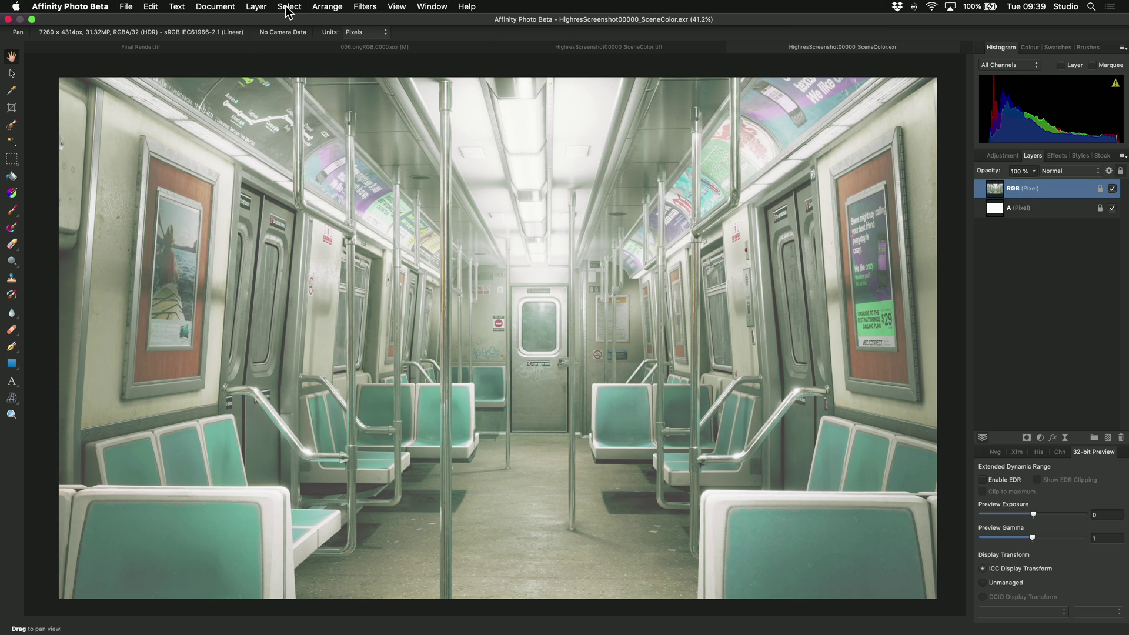
left_click(263, 7)
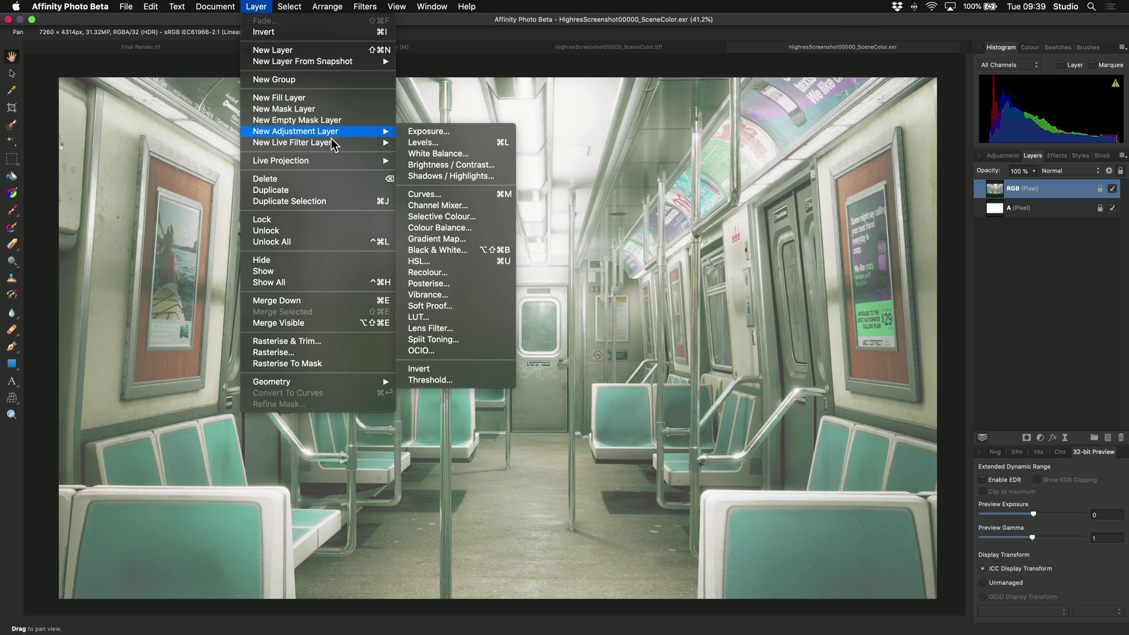
mouse_move(333, 148)
mouse_move(487, 187)
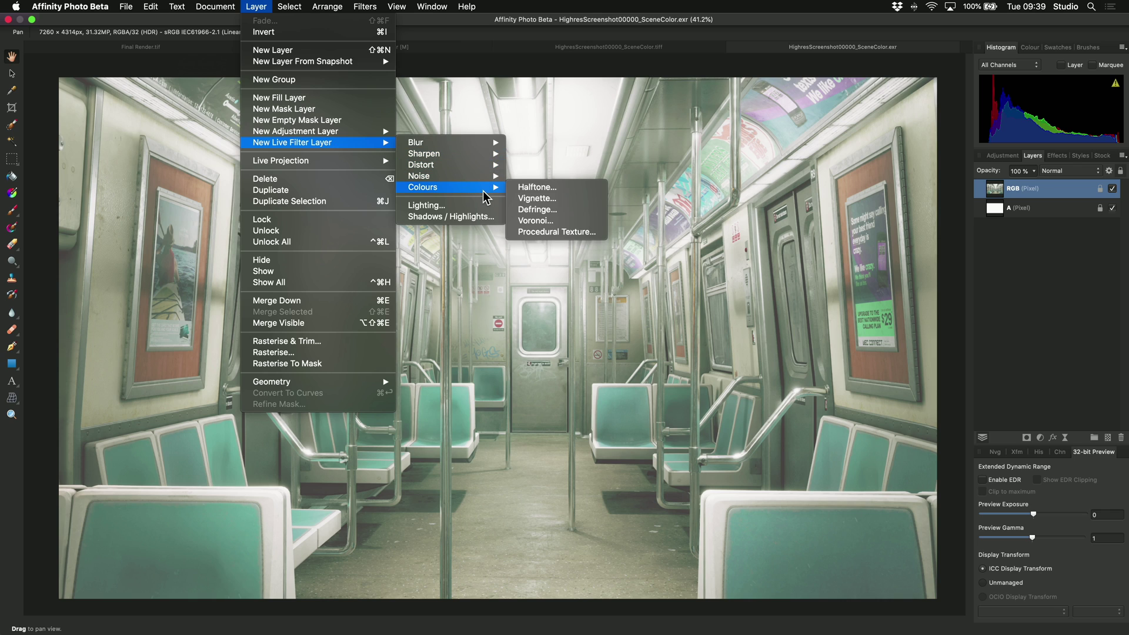
left_click(599, 239)
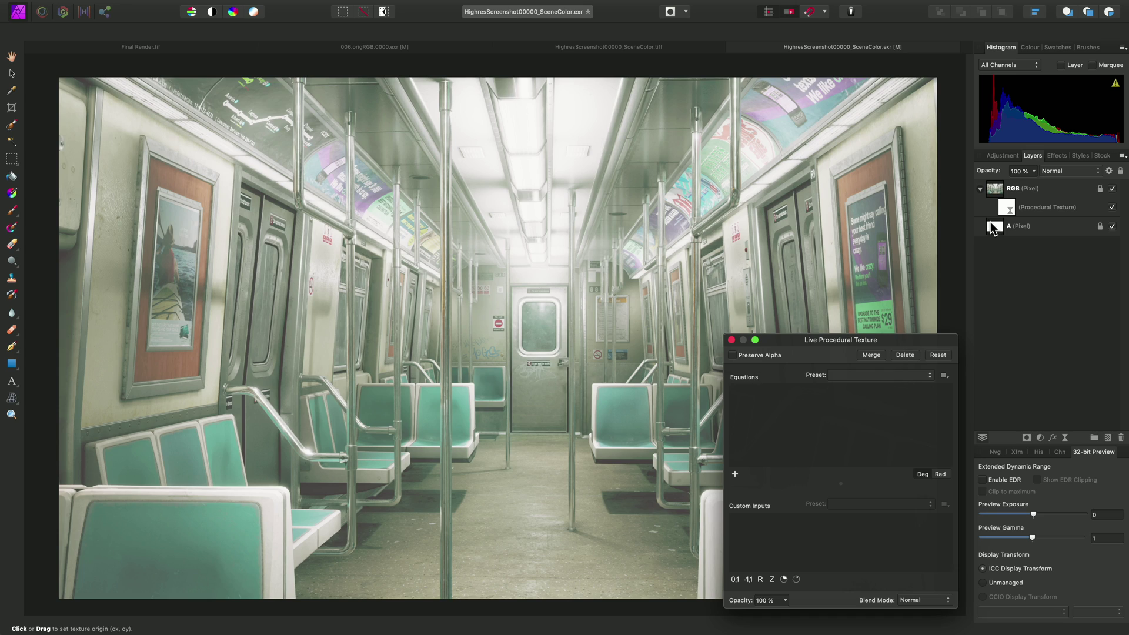
Move the Procedural Texture layer above RGB and apply the Linear Transform Correction preset
left_click(1009, 213)
left_click_drag(1005, 209, 991, 187)
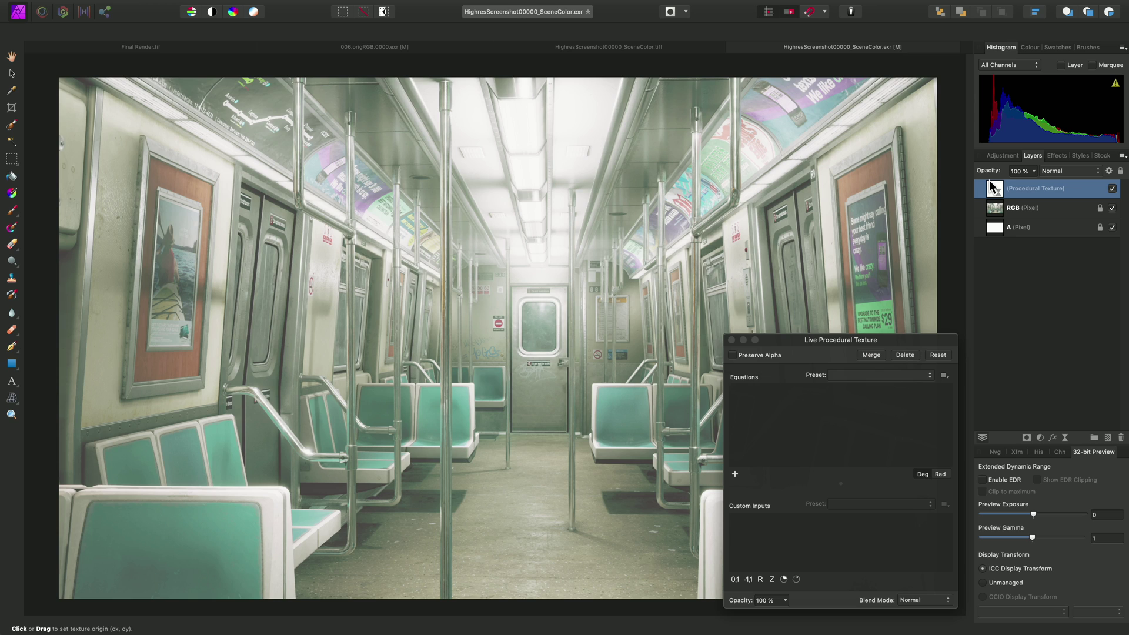
left_click_drag(903, 340, 878, 178)
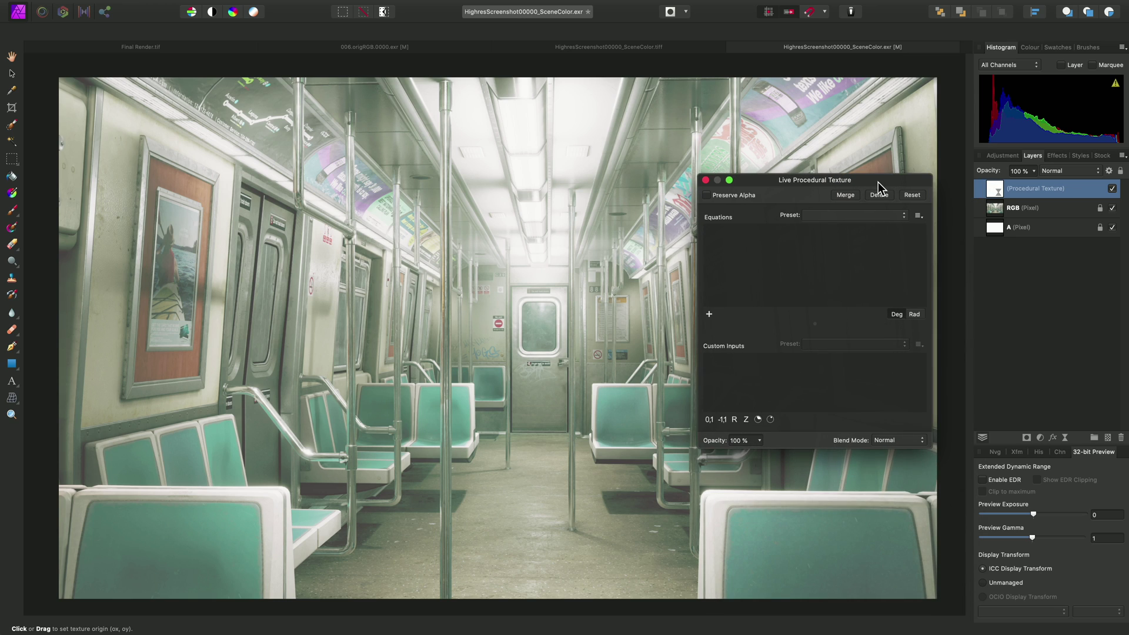
left_click(880, 214)
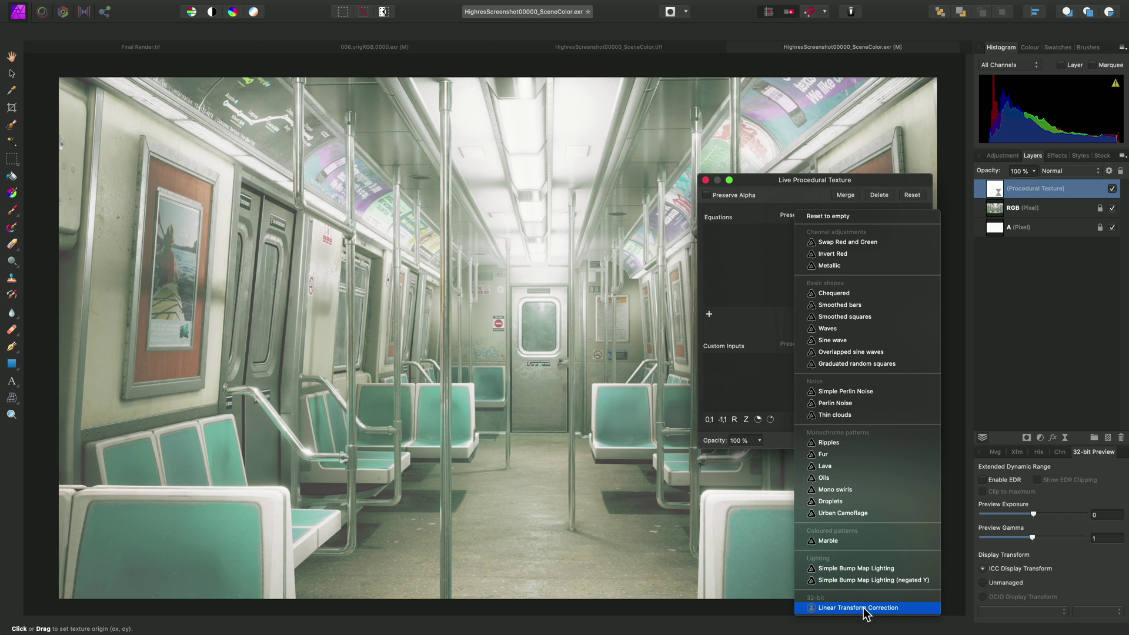
left_click(911, 608)
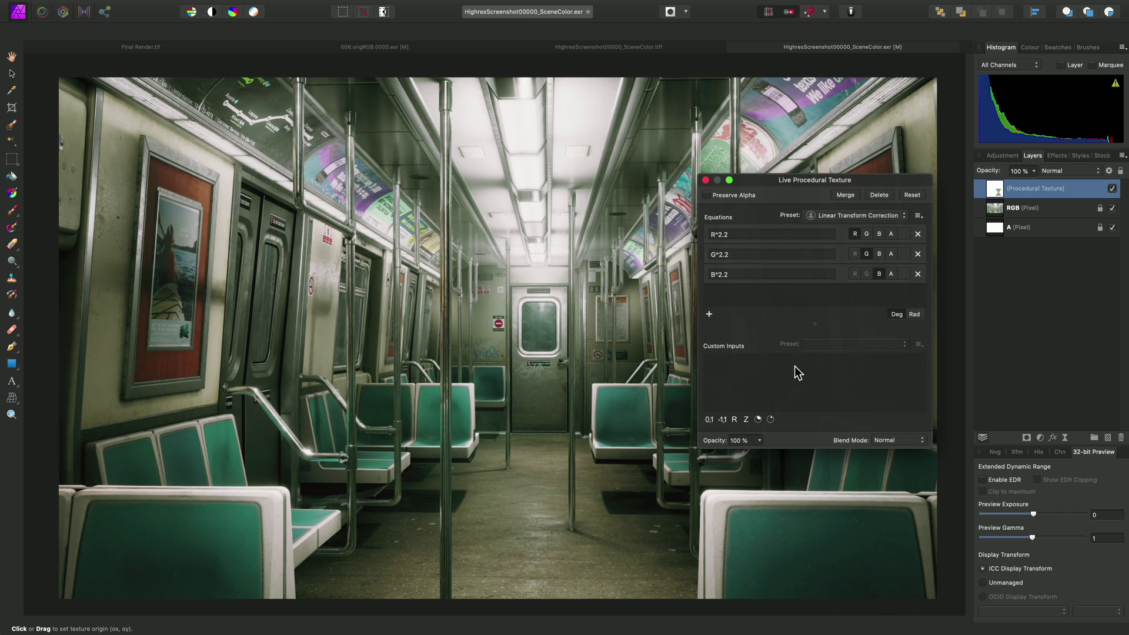
left_click(706, 180)
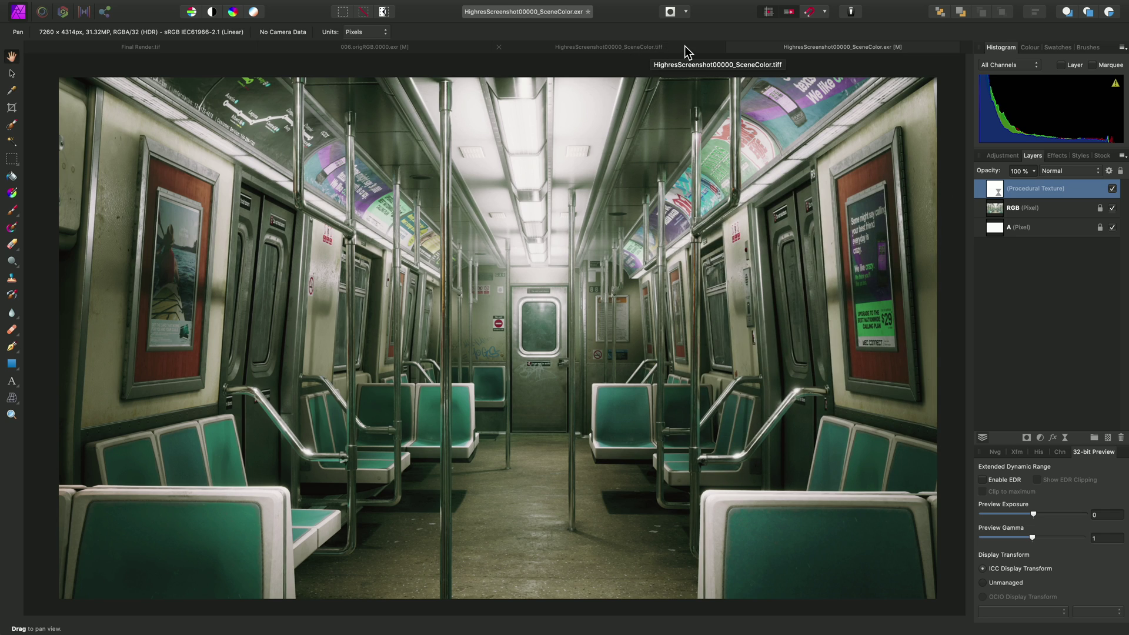
left_click(678, 46)
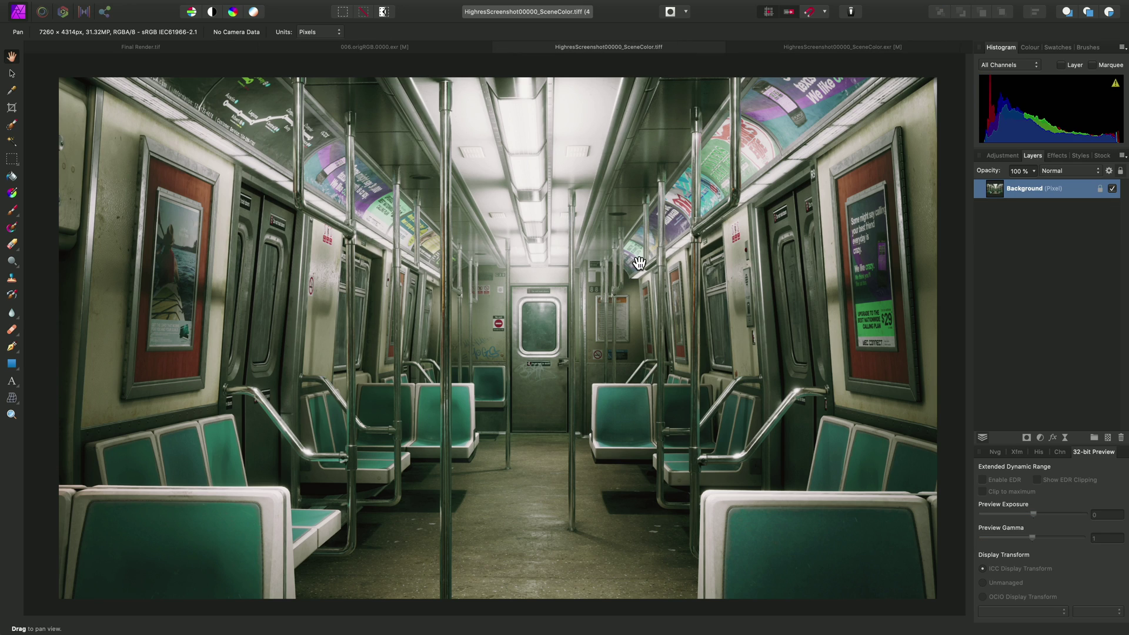
left_click(798, 47)
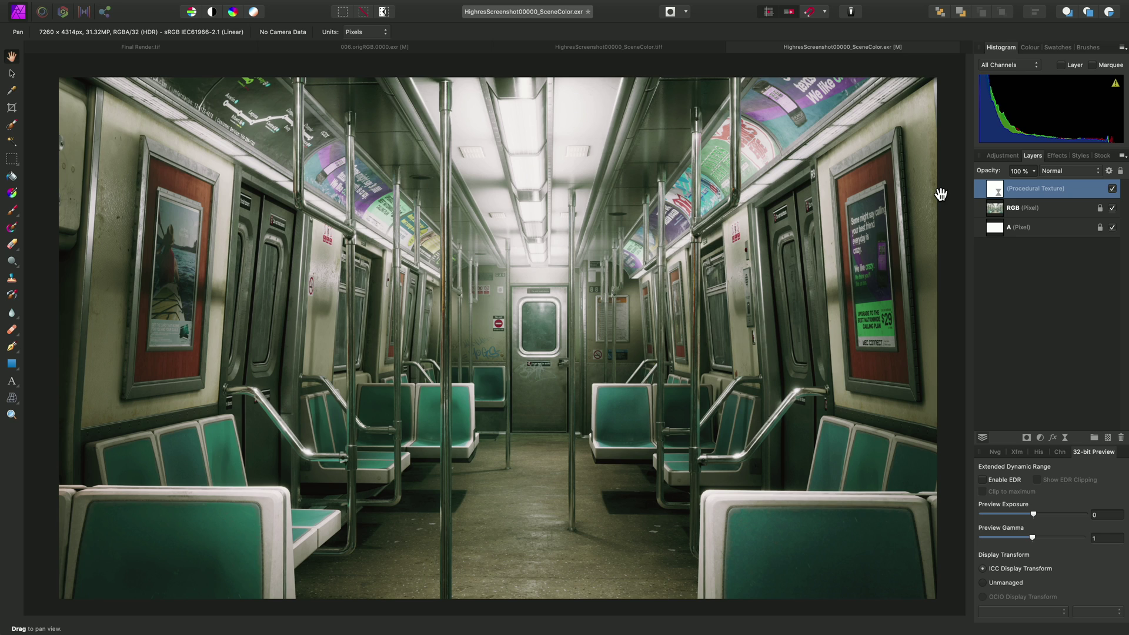
left_click(1112, 190)
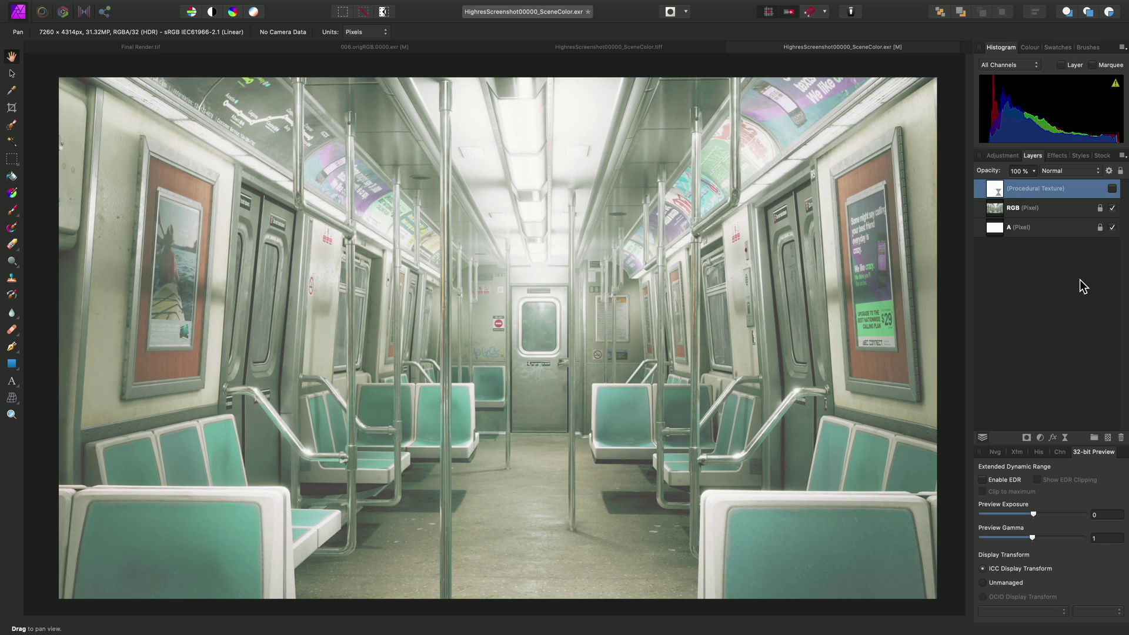
left_click(1111, 188)
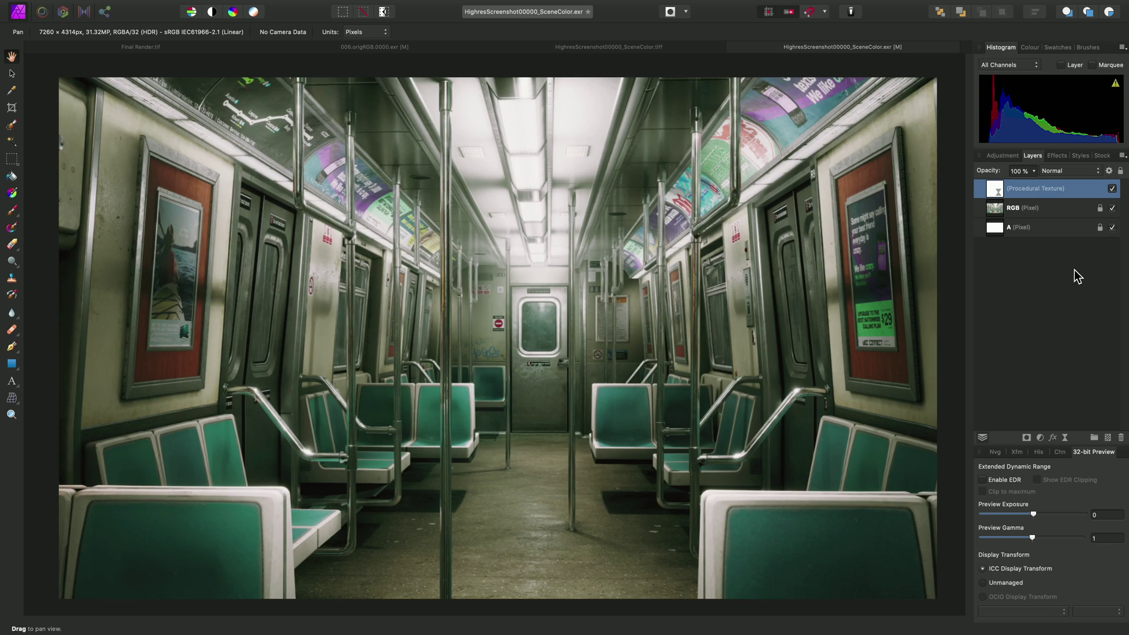